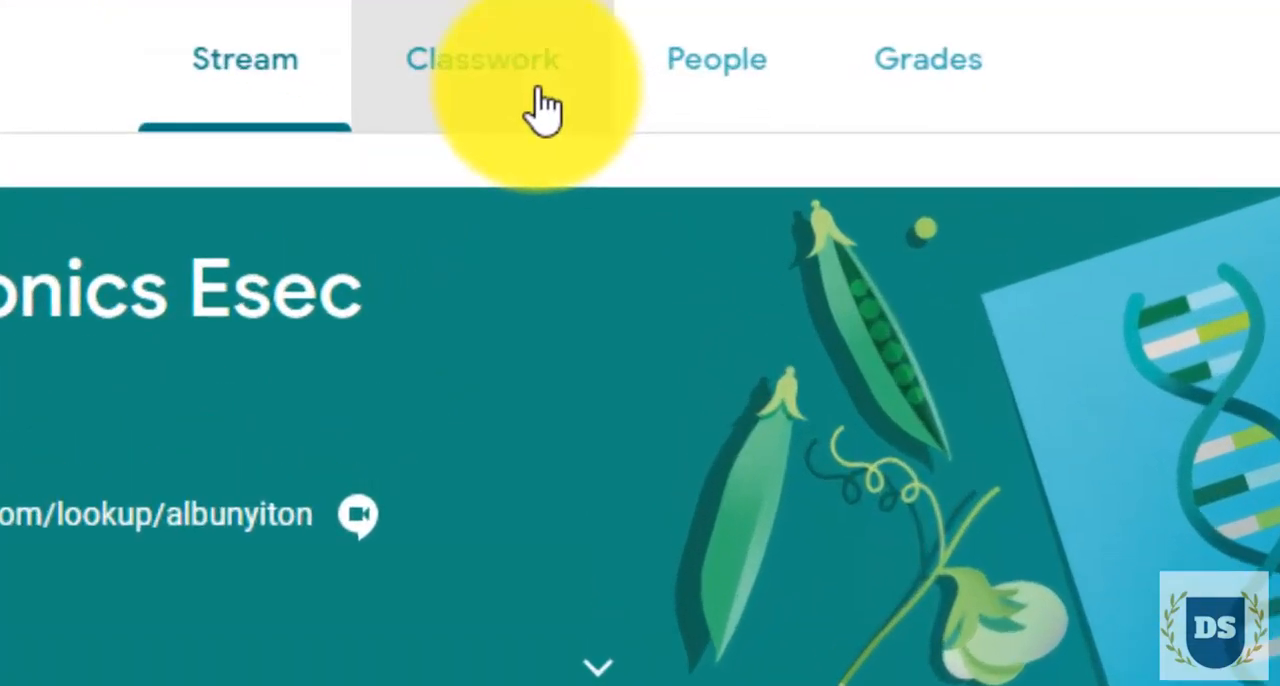
Open the student work of Assignment #1 from the class's Classwork
{"action": "left_click", "coordinate": [571, 125]}
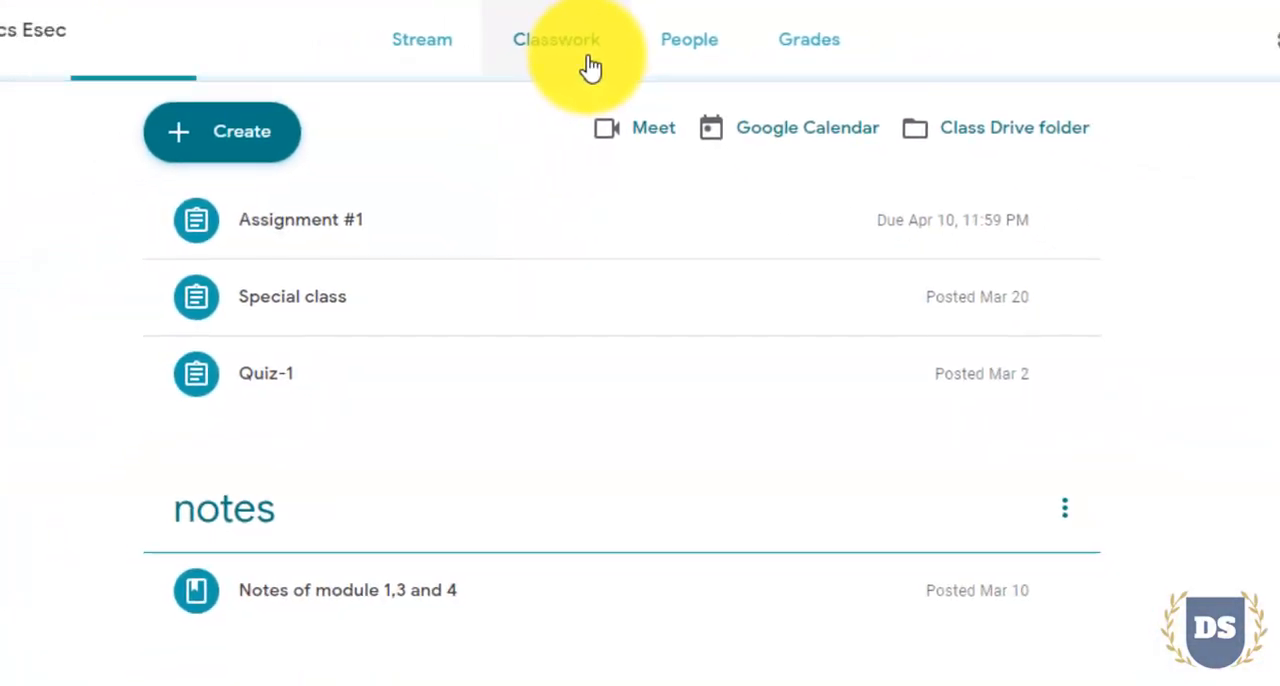
{"action": "left_click", "coordinate": [447, 230]}
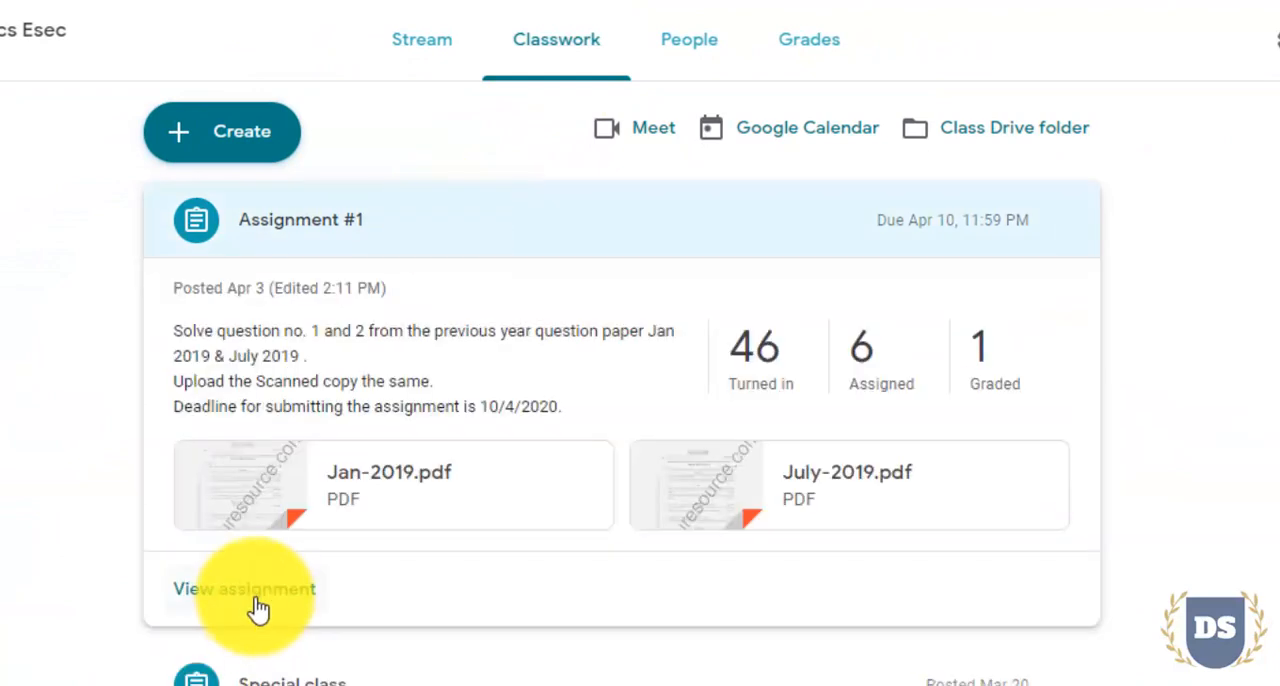
{"action": "left_click", "coordinate": [250, 589]}
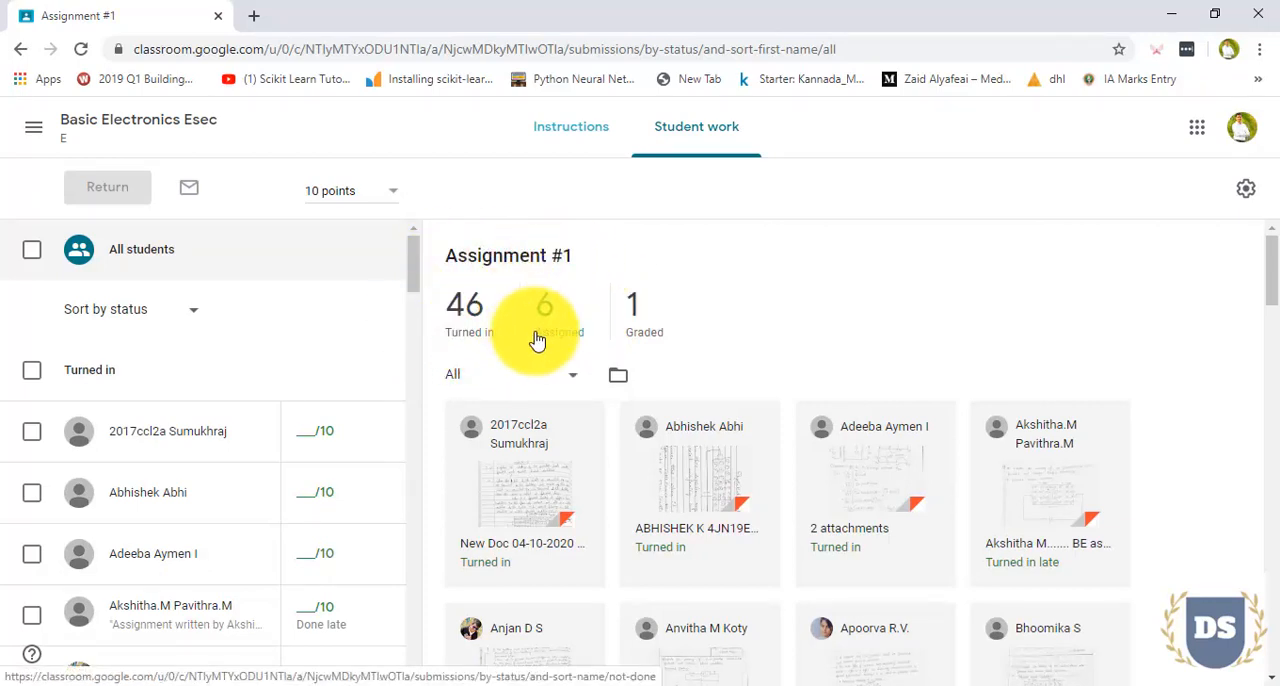
Filter the submissions to Assigned to view the missing work, and show All submissions again
{"action": "left_click", "coordinate": [572, 383]}
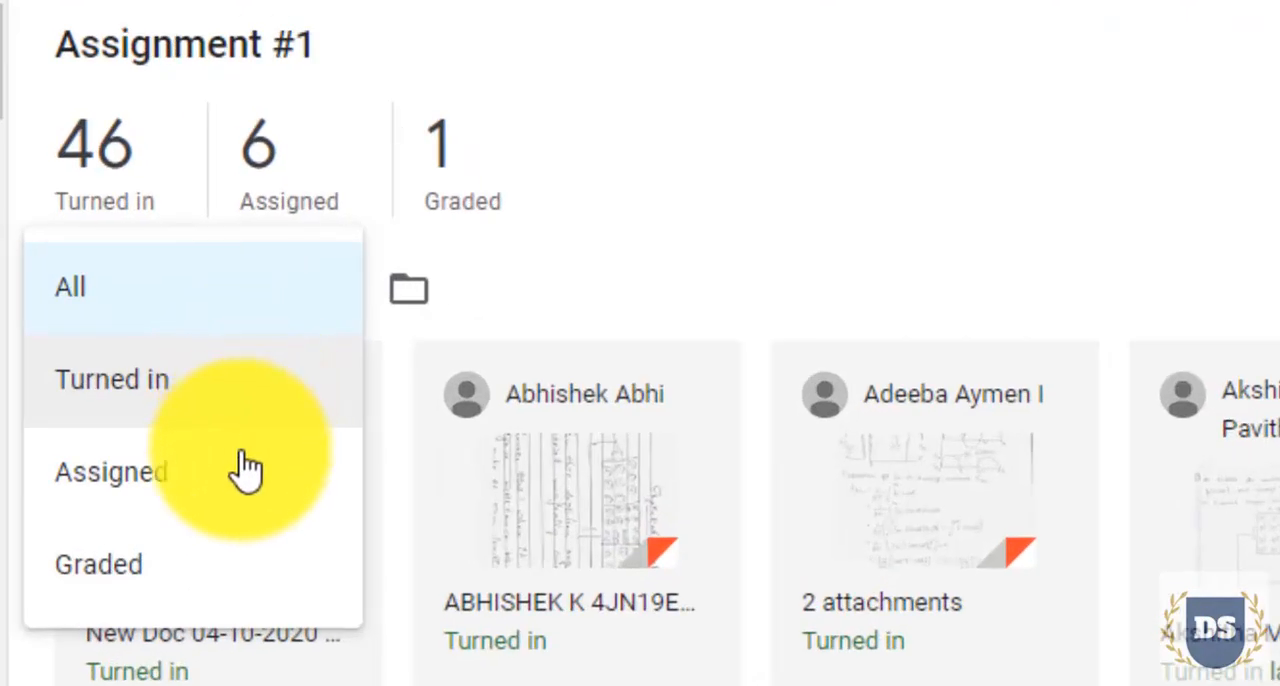
{"action": "left_click", "coordinate": [220, 480]}
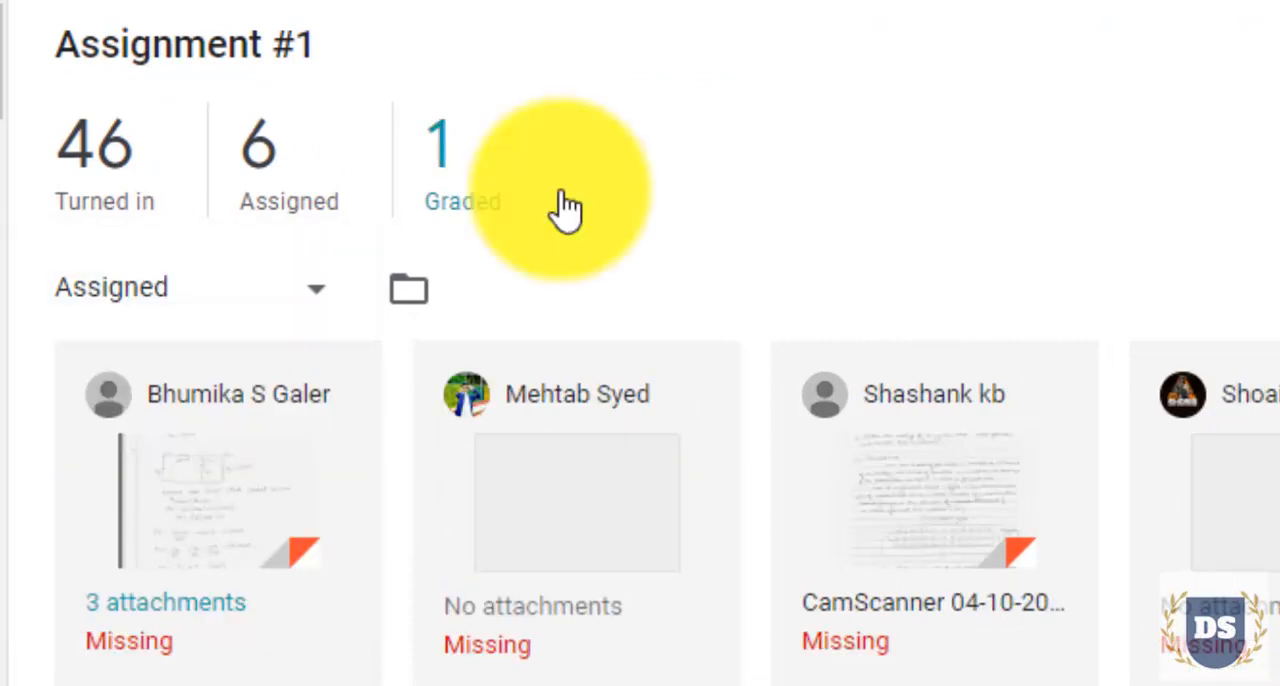
{"action": "left_click", "coordinate": [190, 288]}
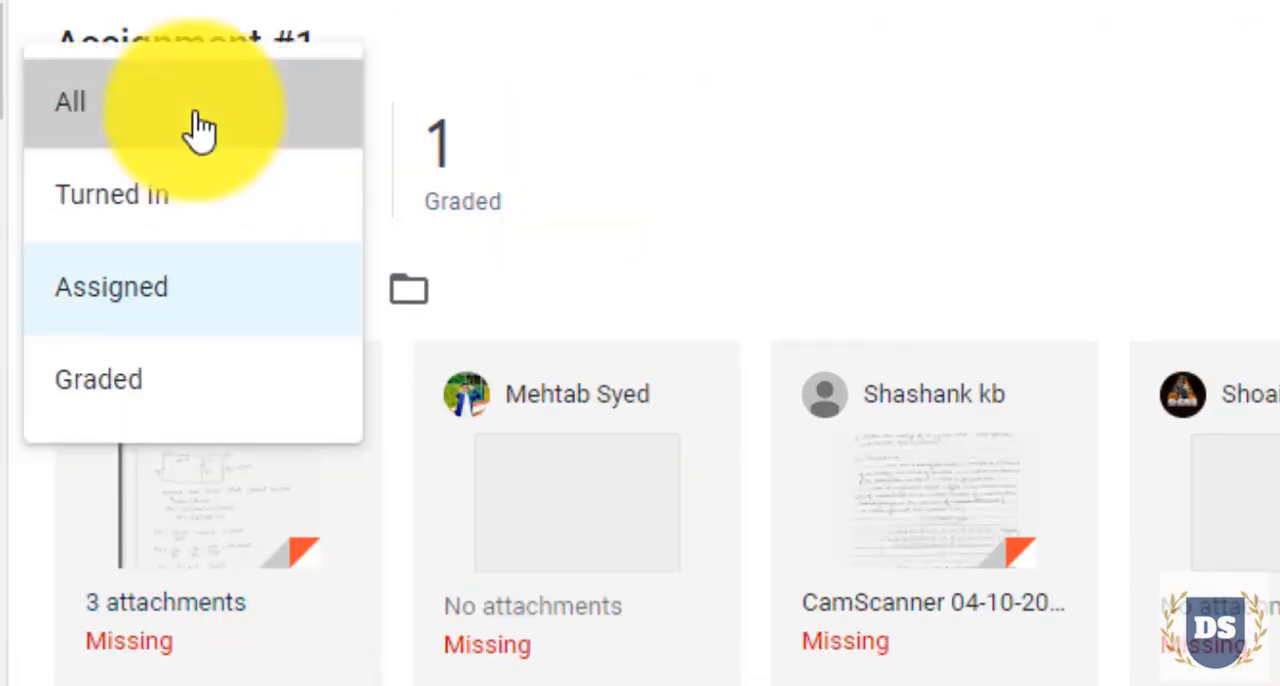
{"action": "left_click", "coordinate": [200, 129]}
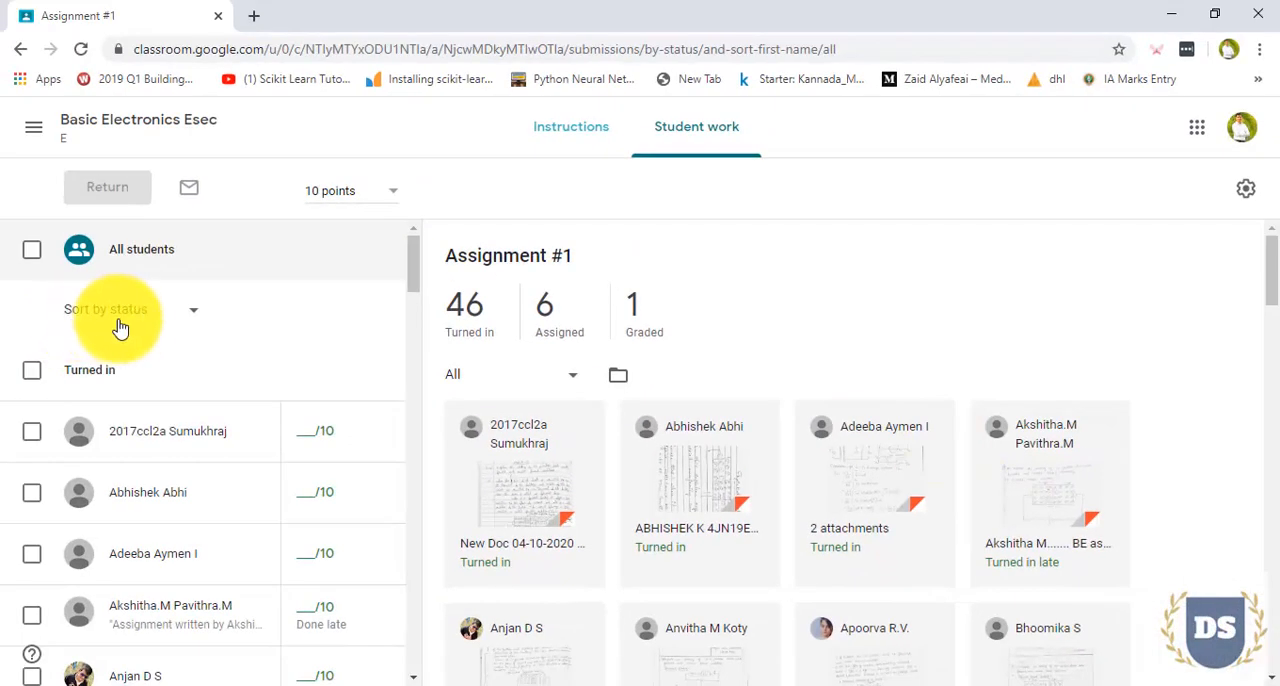
Sort the student list by first name and open the third student's submission
{"action": "left_click", "coordinate": [182, 313]}
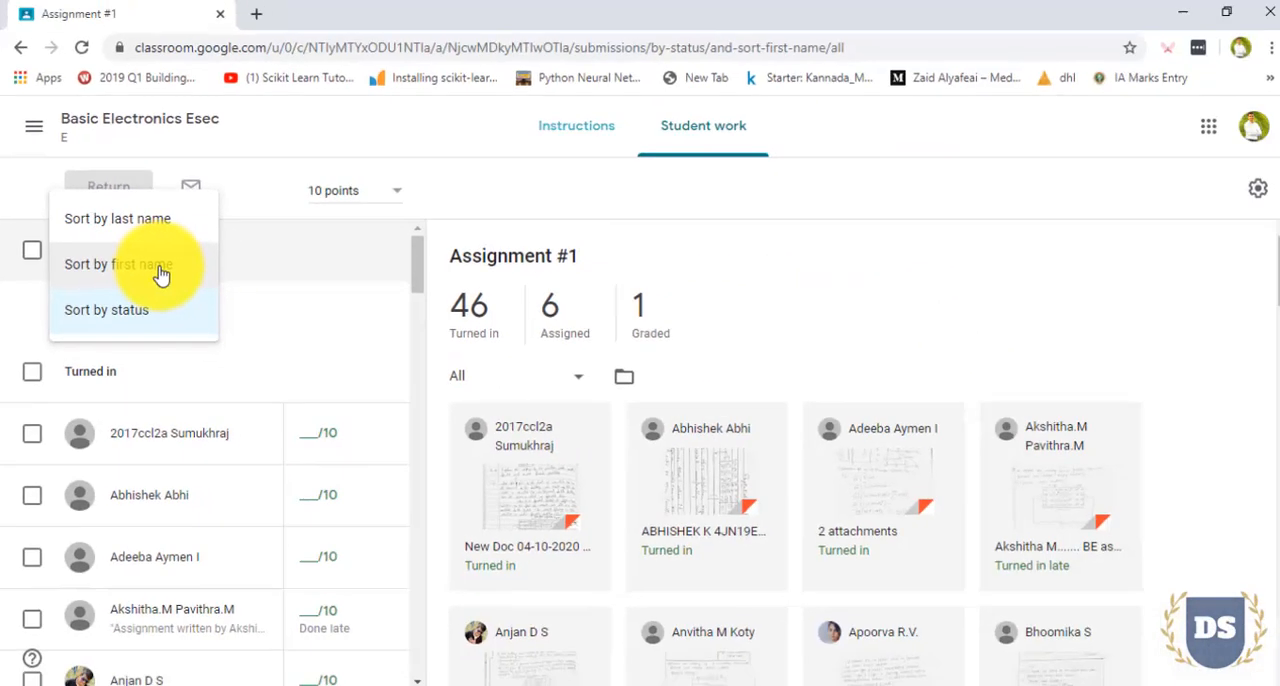
{"action": "left_click", "coordinate": [159, 273]}
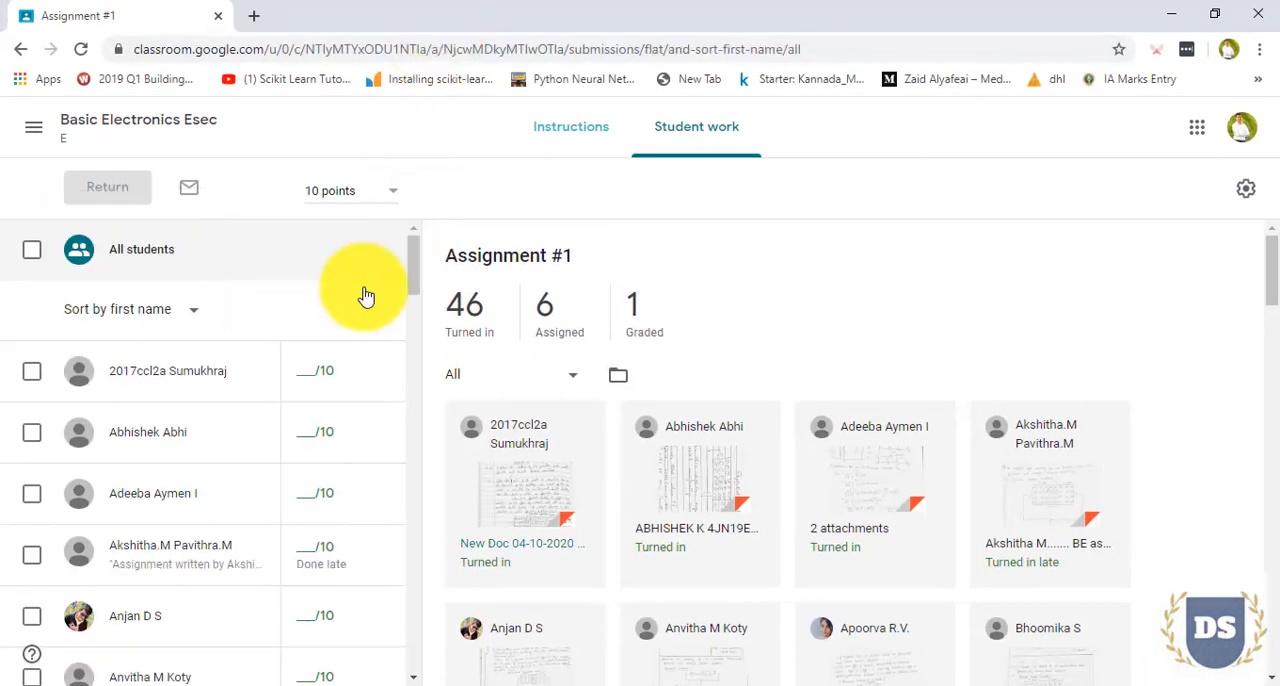
{"action": "left_click", "coordinate": [178, 497]}
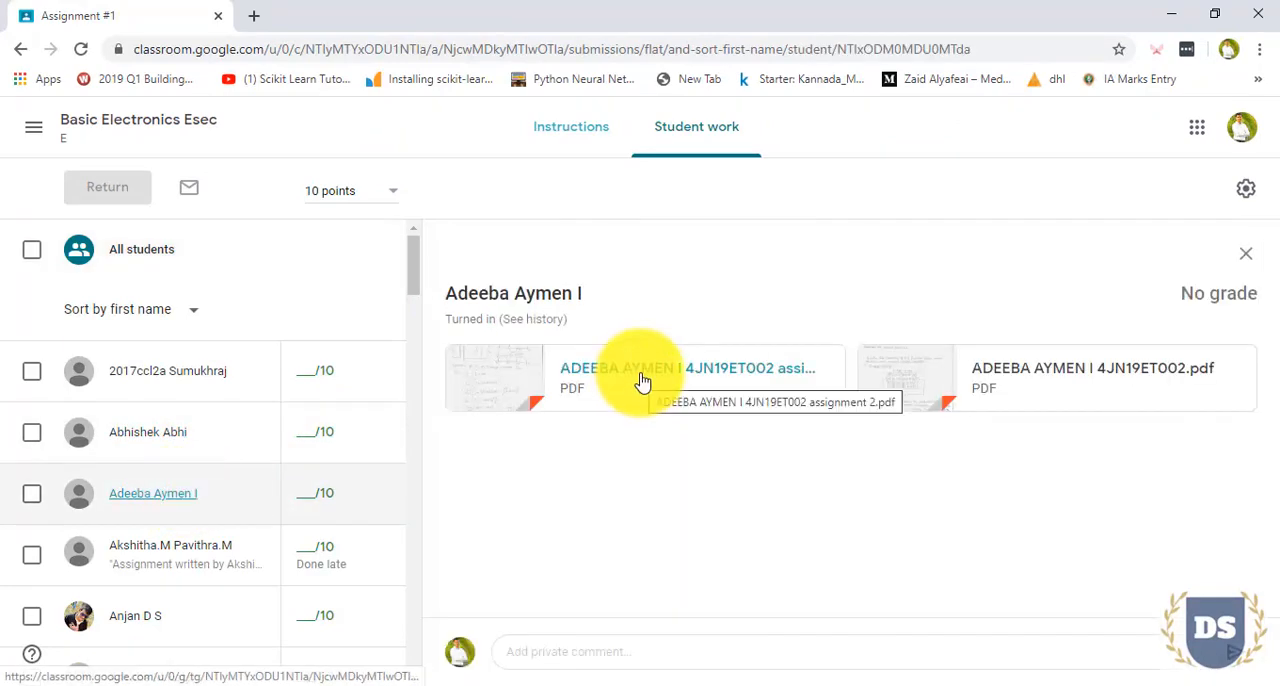
Open and read through the student's first attached PDF, and switch to the second PDF file
{"action": "left_click", "coordinate": [640, 383]}
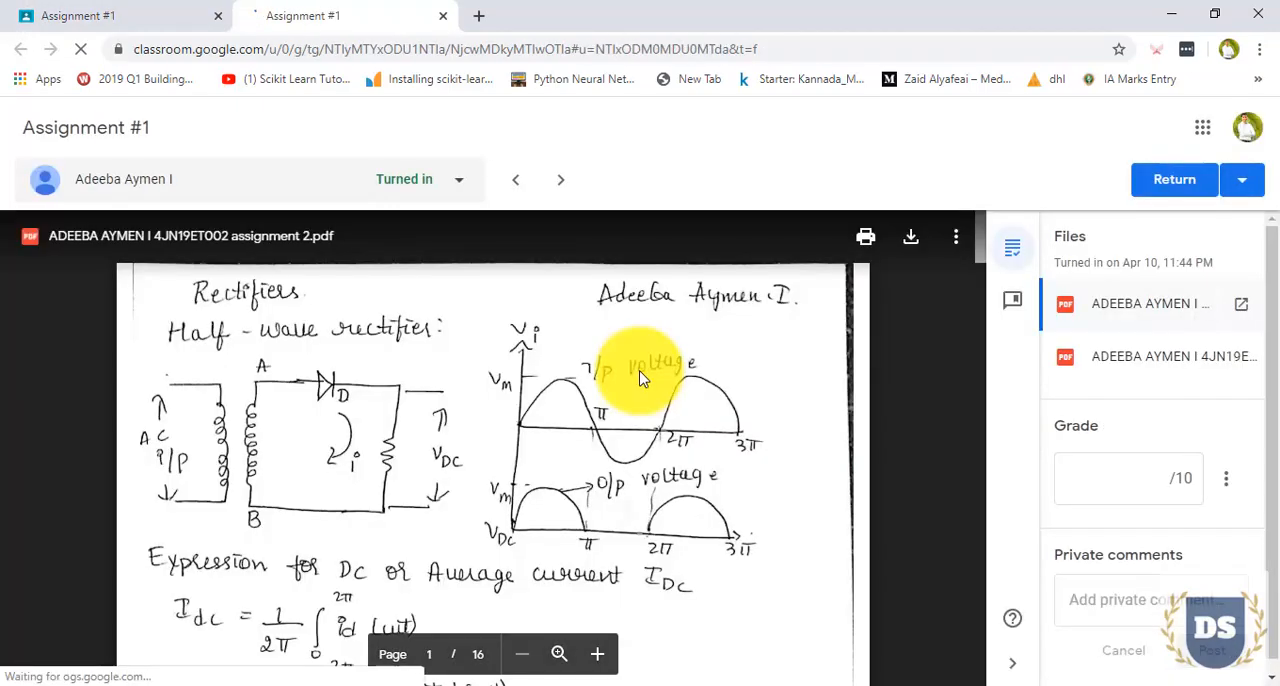
{"action": "scroll", "coordinate": [577, 494], "scroll_direction": "down", "scroll_amount": 15}
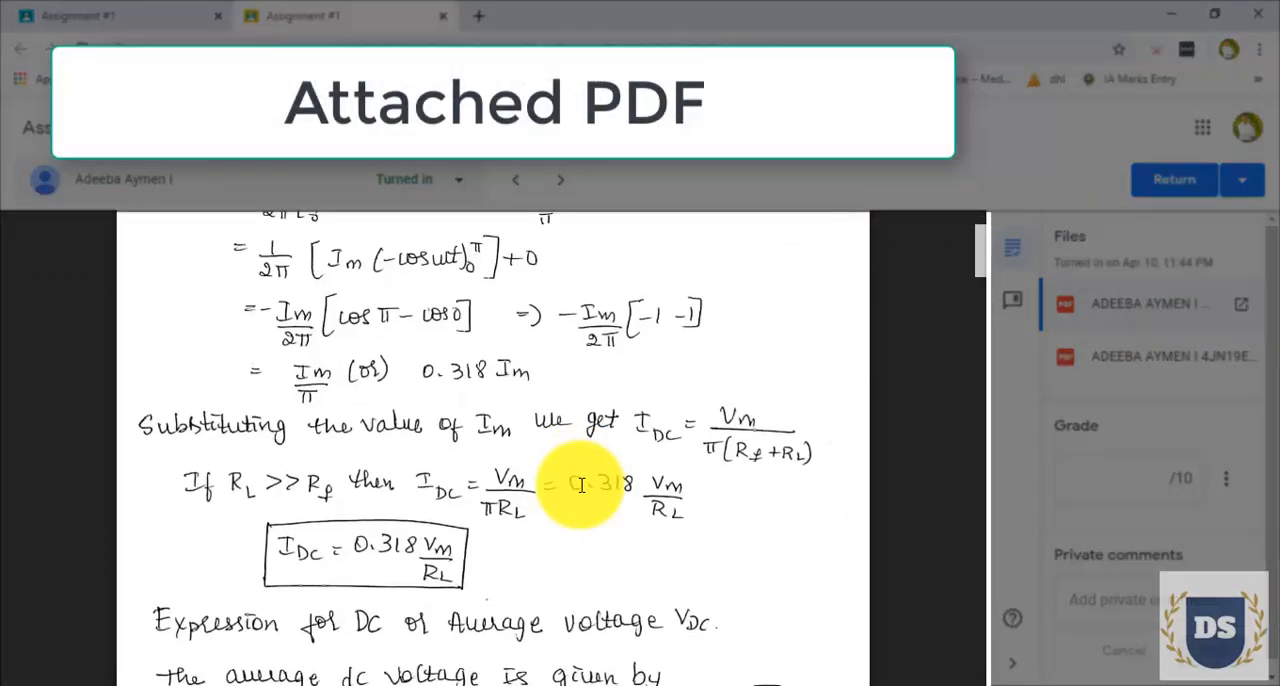
{"action": "scroll", "coordinate": [581, 485], "scroll_direction": "down", "scroll_amount": 20}
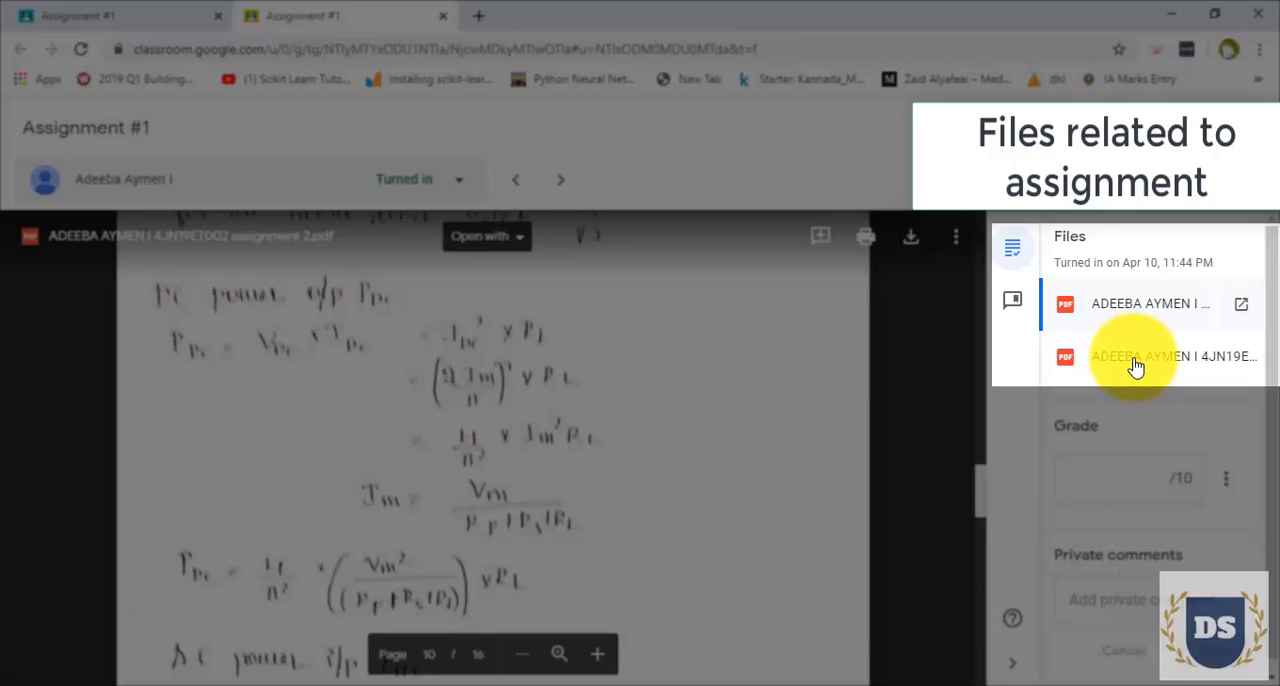
{"action": "left_click", "coordinate": [1135, 366]}
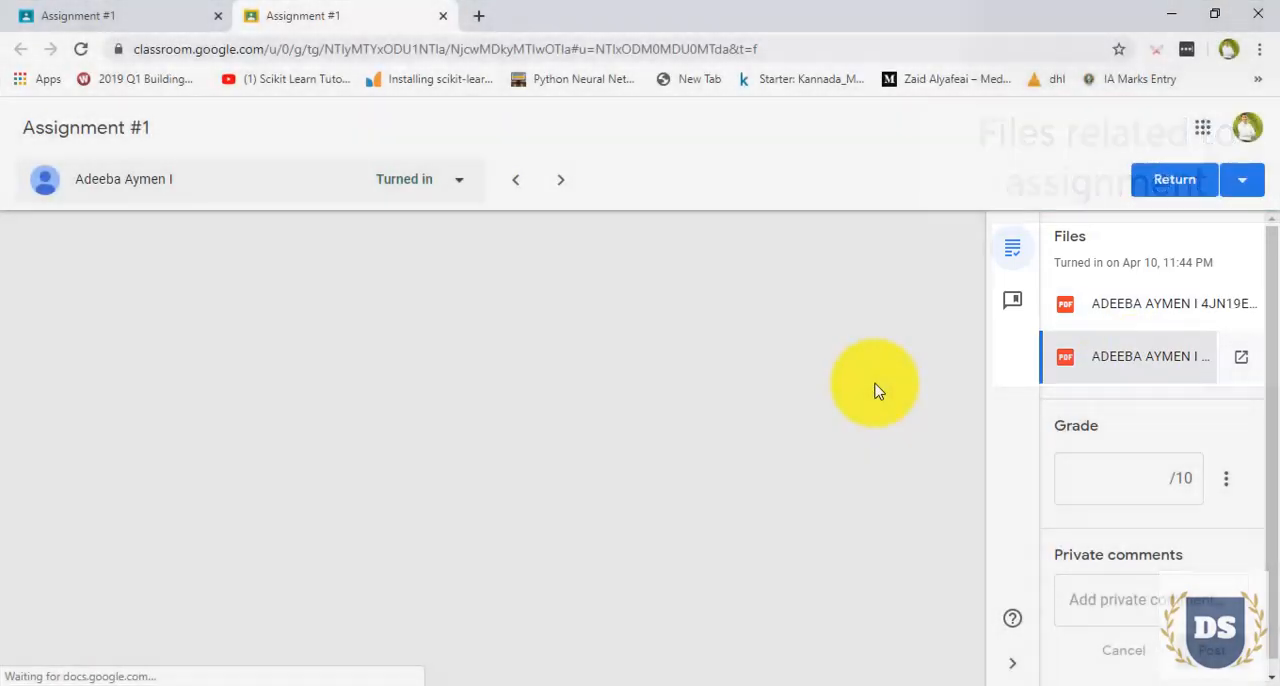
Set the student's grade to 10 out of 10 and enter the private comment "Good, Well done."
{"action": "left_click", "coordinate": [1094, 479]}
{"action": "type", "text": "10"}
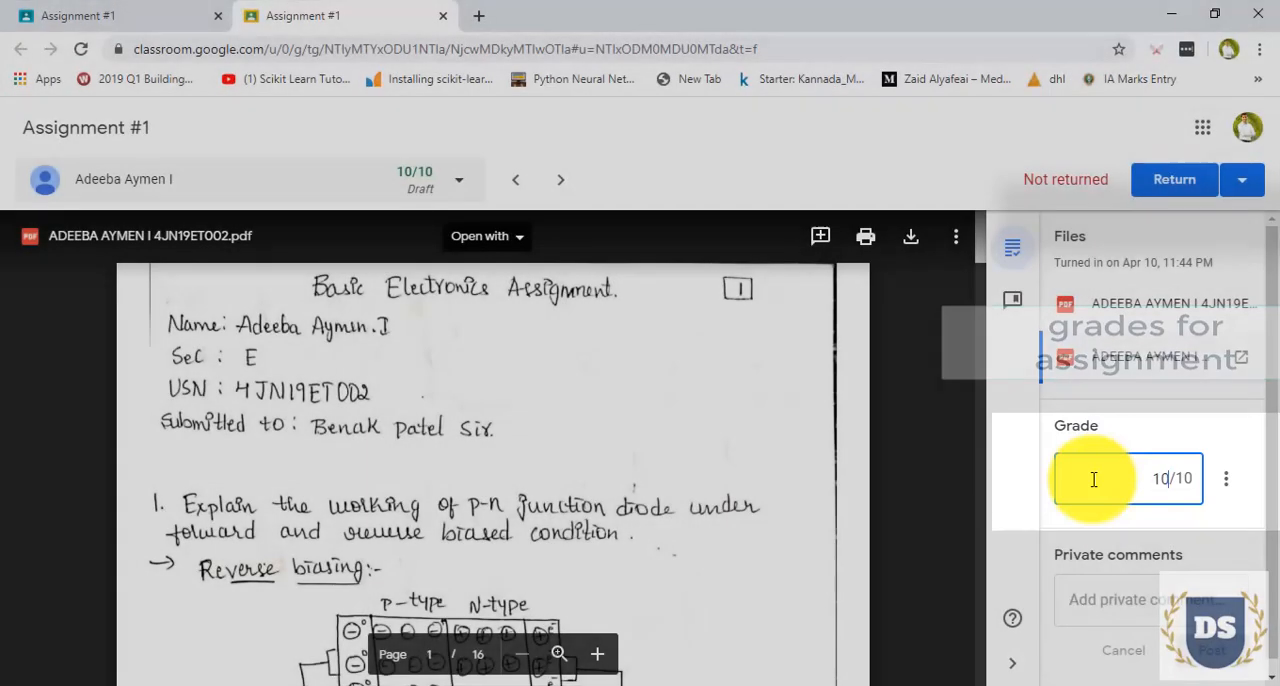
{"action": "left_click", "coordinate": [1153, 607]}
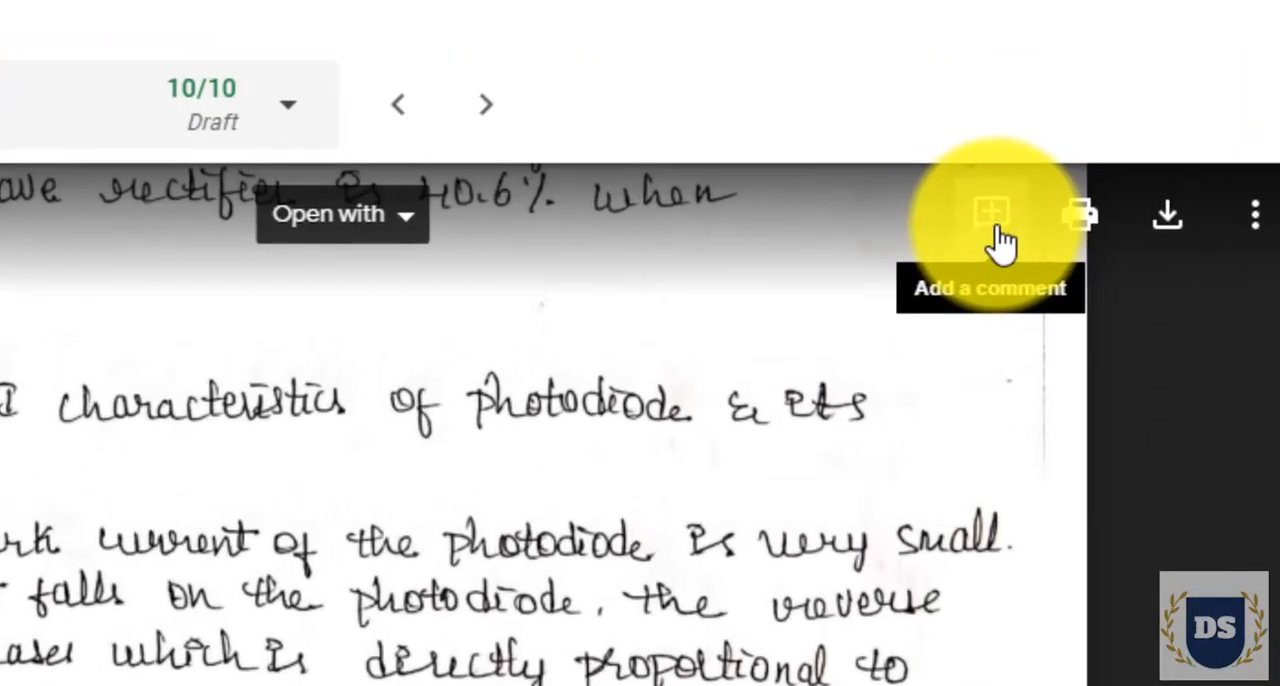
Highlight diode D2 in the PDF's bridge rectifier circuit and add the comment "Diode symbol not proper"
{"action": "left_click", "coordinate": [822, 248]}
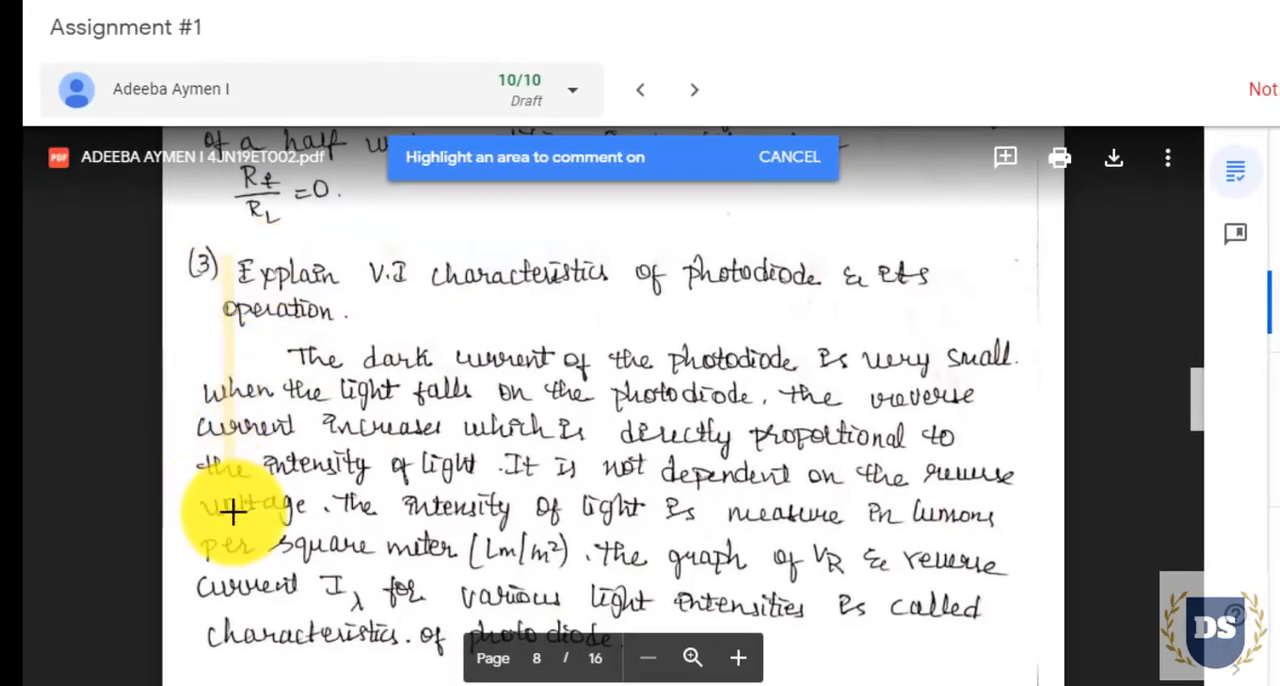
{"action": "left_click_drag", "start_coordinate": [232, 512], "coordinate": [1007, 652]}
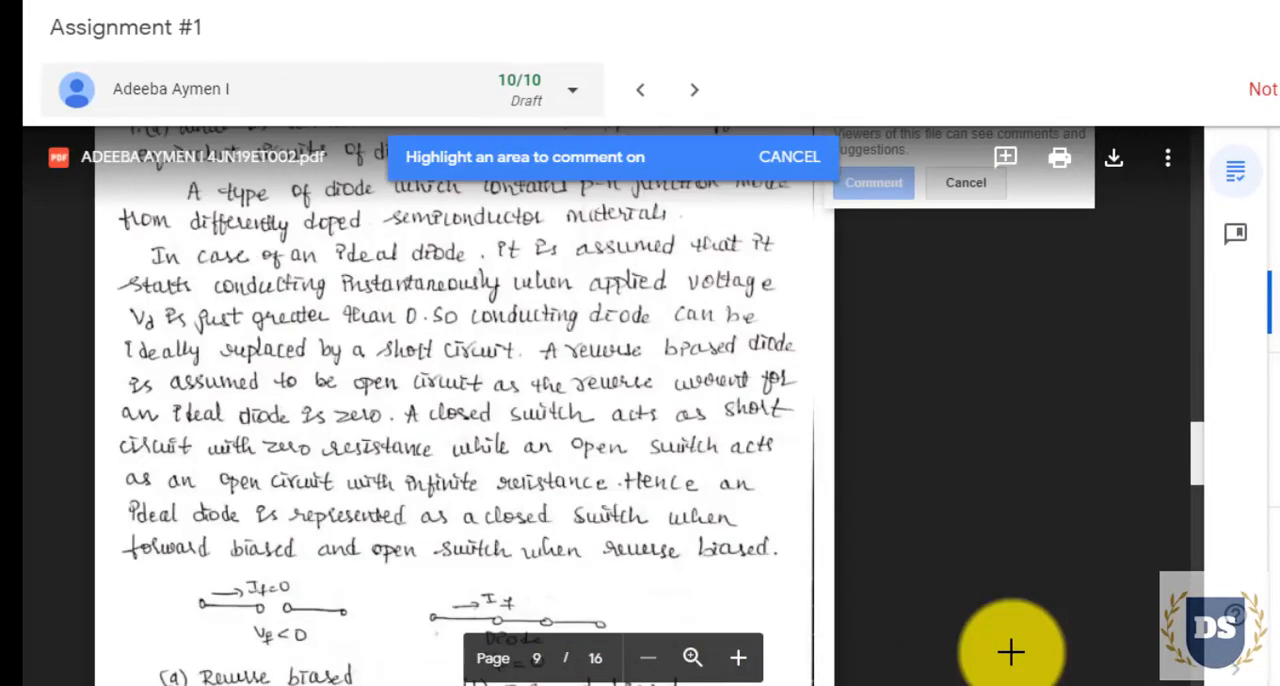
{"action": "type", "text": "photodiode symbol is missing"}
{"action": "left_click", "coordinate": [874, 521]}
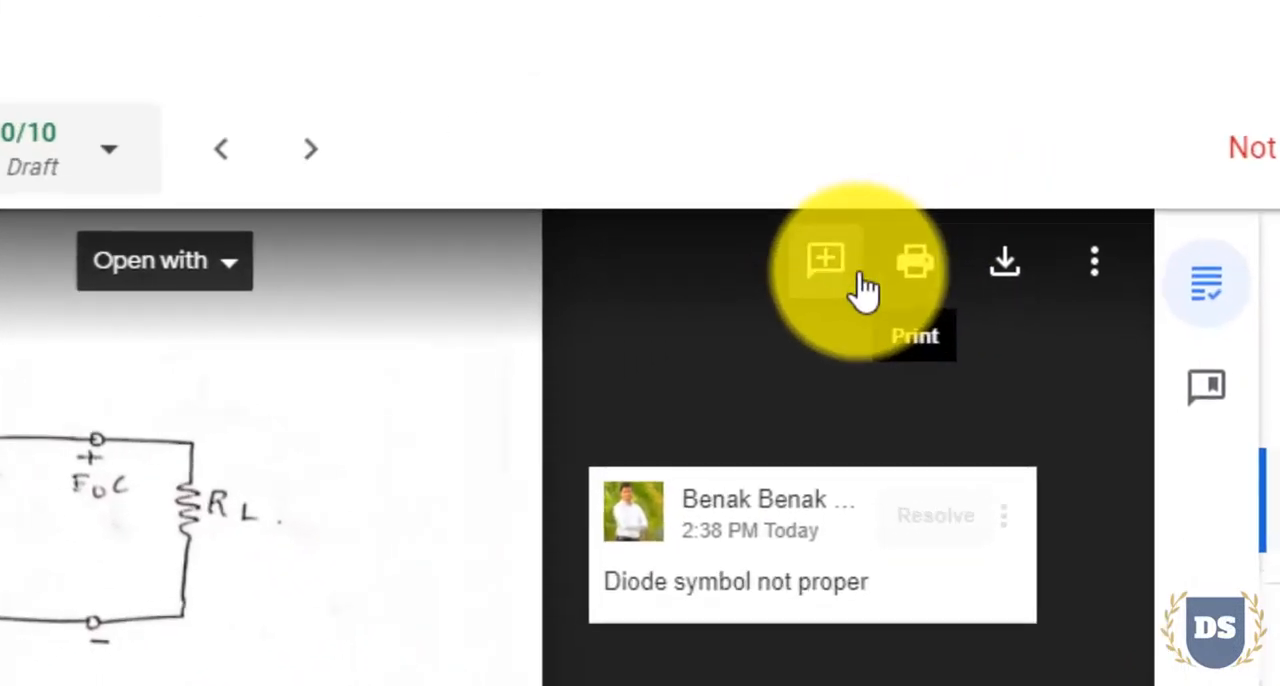
View the PDF's comment notification settings and close them without changing anything
{"action": "left_click", "coordinate": [1168, 157]}
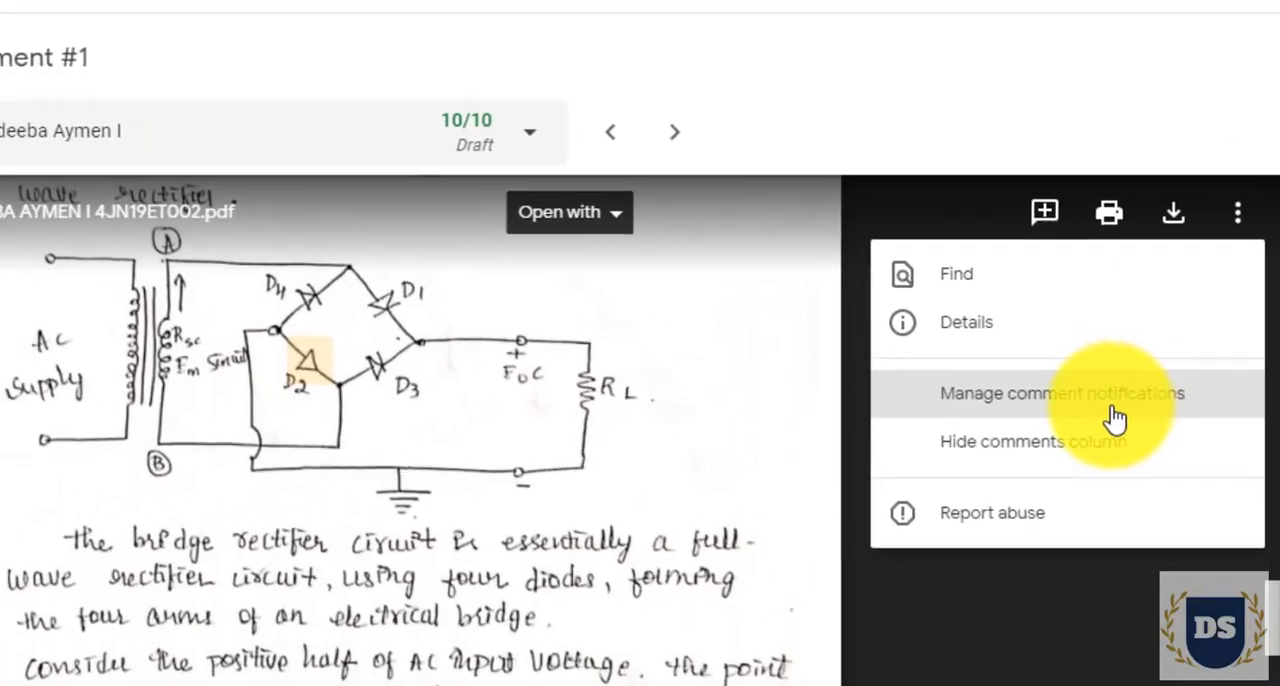
{"action": "left_click", "coordinate": [905, 535]}
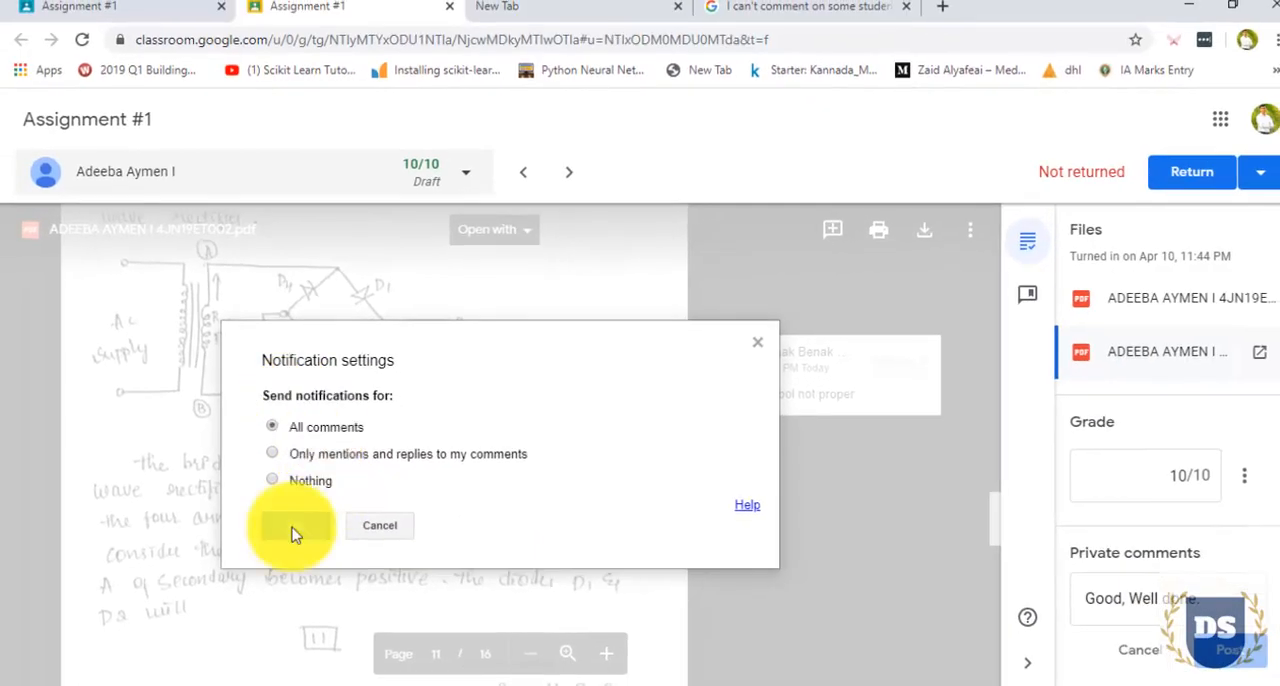
{"action": "left_click", "coordinate": [377, 525]}
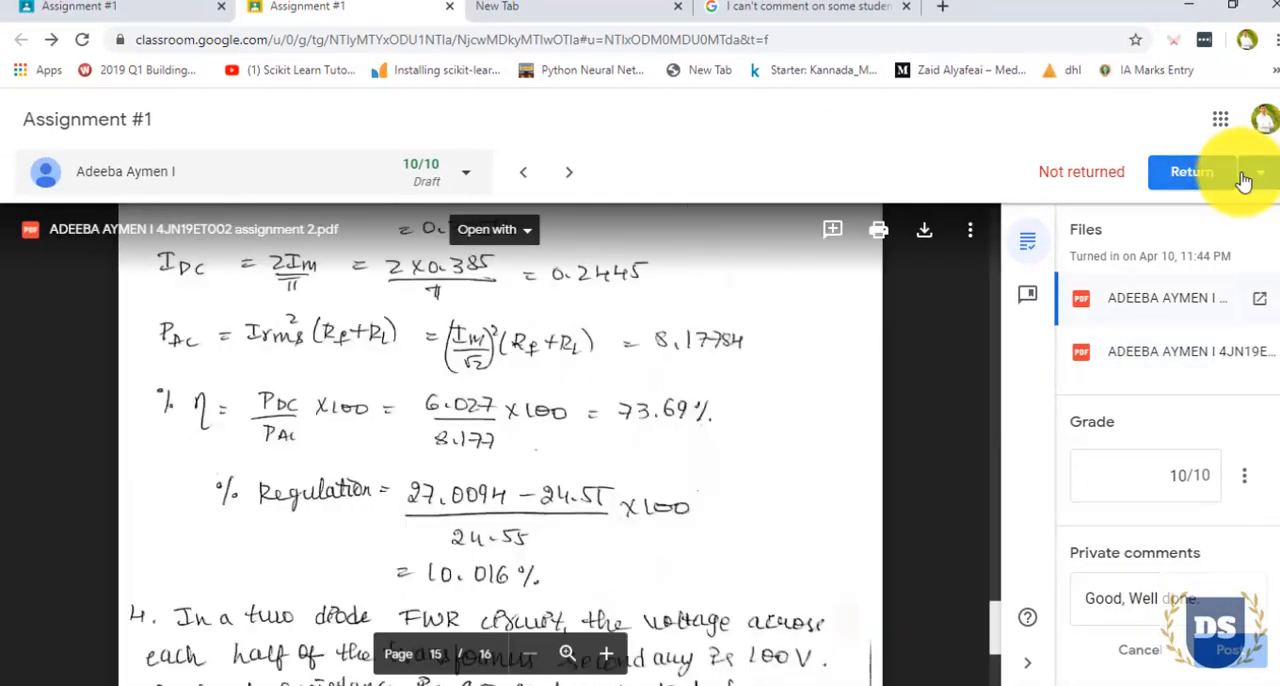
Return the graded assignment to the student and confirm the return
{"action": "left_click", "coordinate": [1192, 172]}
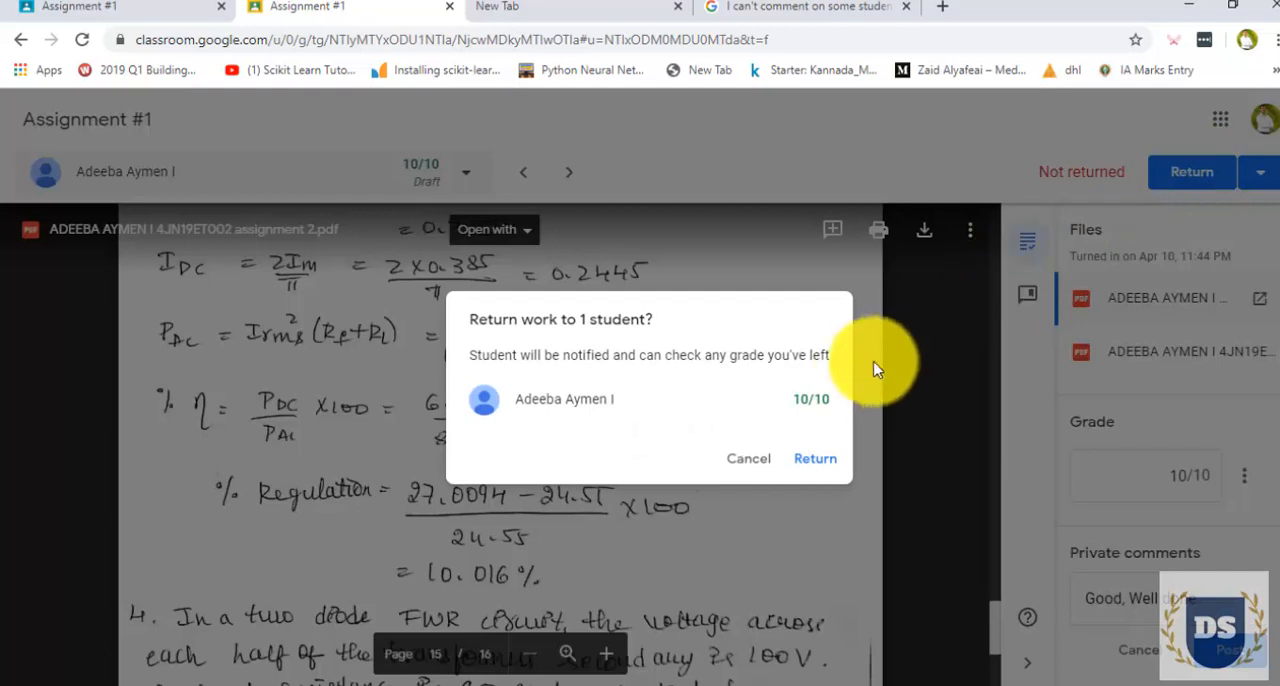
{"action": "left_click", "coordinate": [818, 463]}
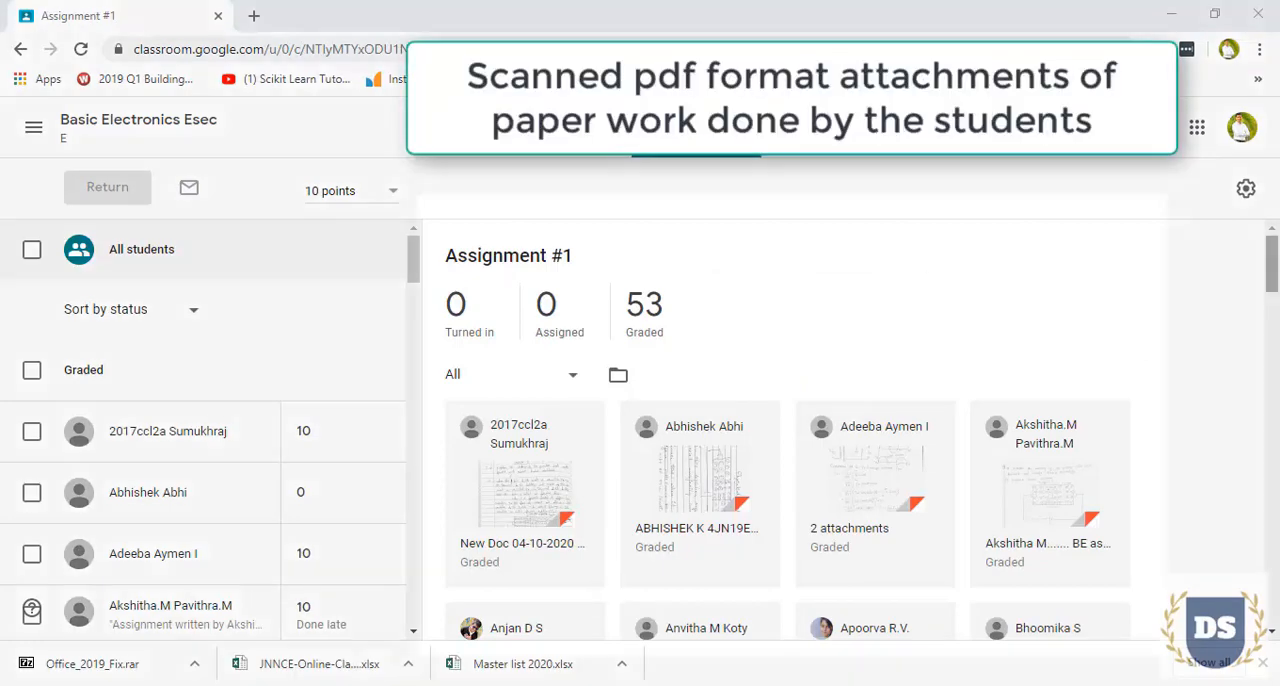
Look through the graded submissions and the student list, checking the grade field of a student whose work was done late
{"action": "scroll", "coordinate": [1187, 314], "scroll_direction": "down", "scroll_amount": 15}
{"action": "scroll", "coordinate": [790, 420], "scroll_direction": "down", "scroll_amount": 10}
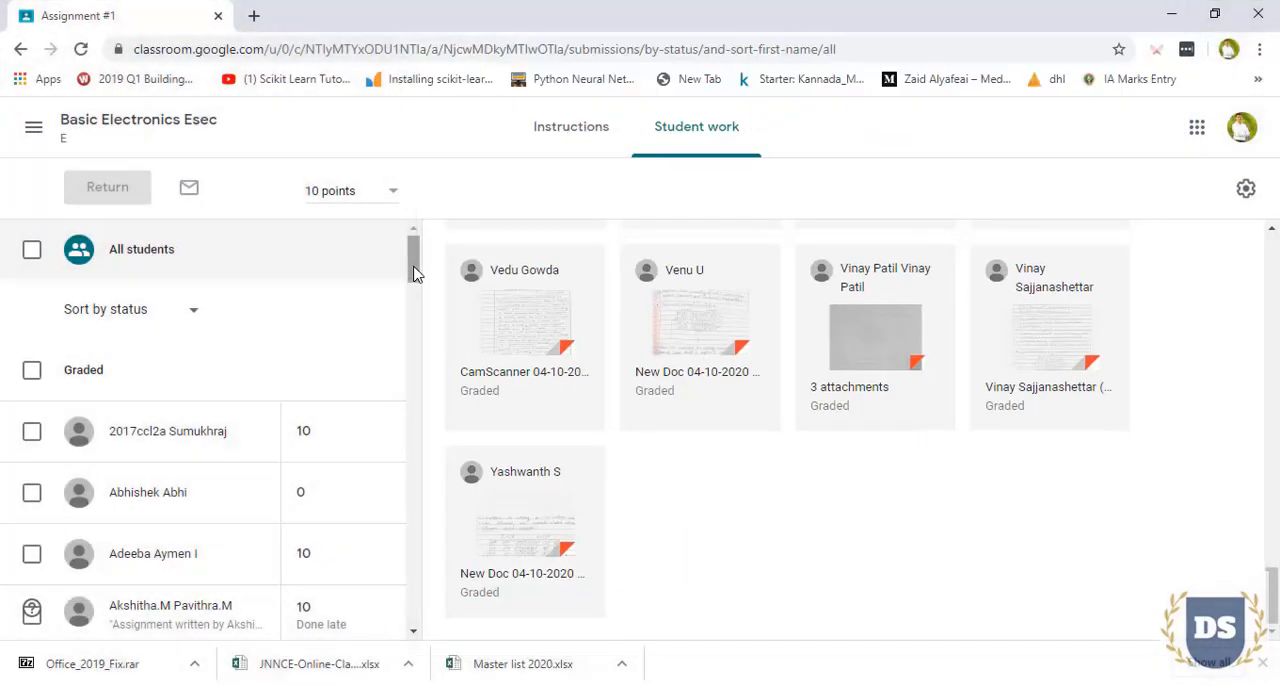
{"action": "left_click_drag", "start_coordinate": [415, 274], "coordinate": [417, 396]}
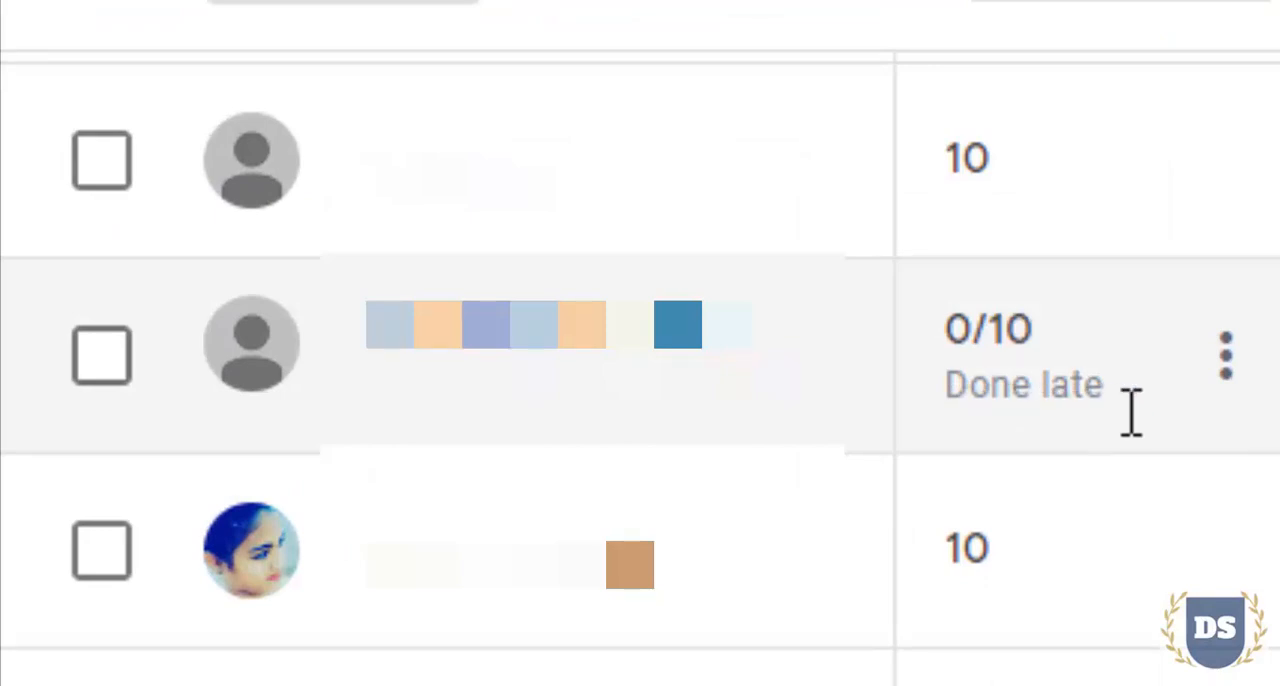
{"action": "left_click", "coordinate": [943, 406]}
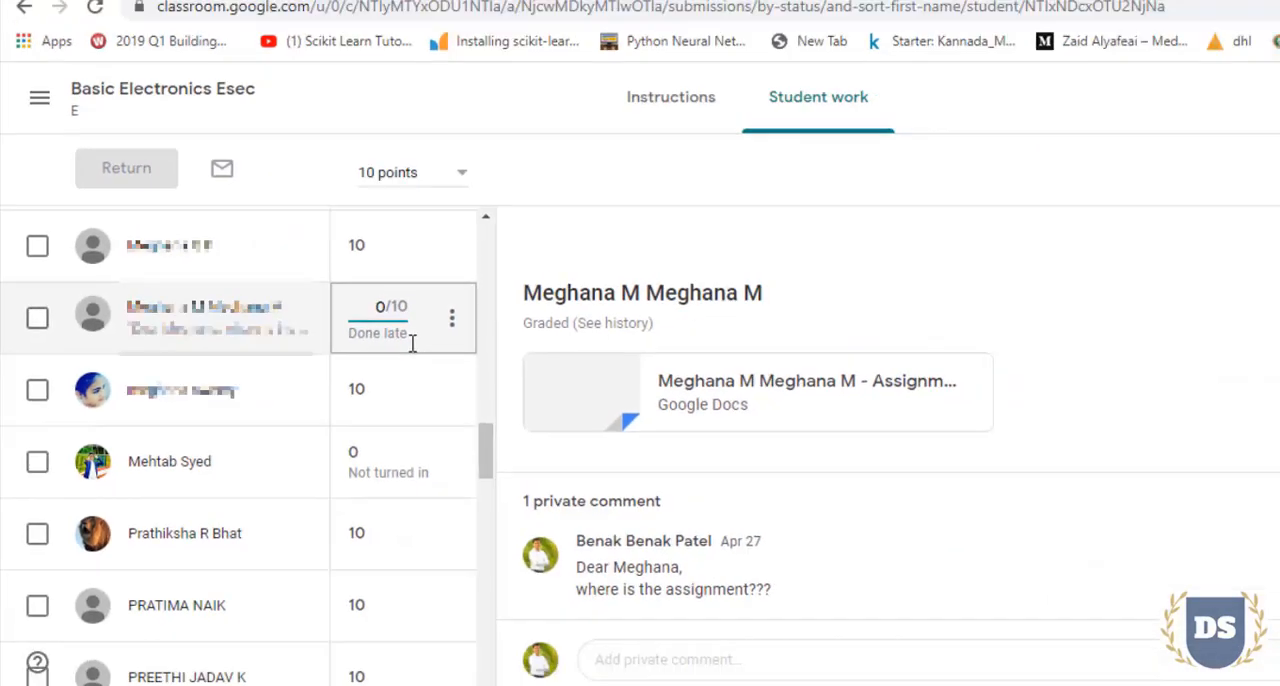
{"action": "left_click", "coordinate": [738, 214]}
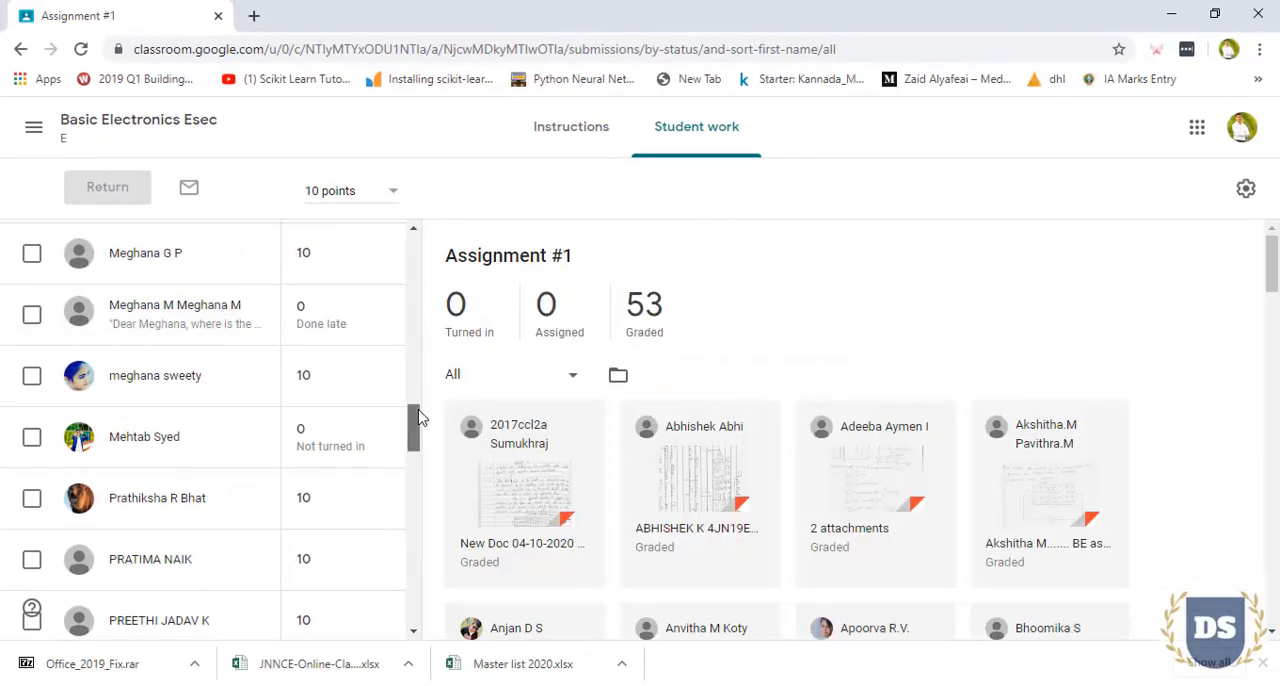
{"action": "left_click_drag", "start_coordinate": [420, 418], "coordinate": [410, 255]}
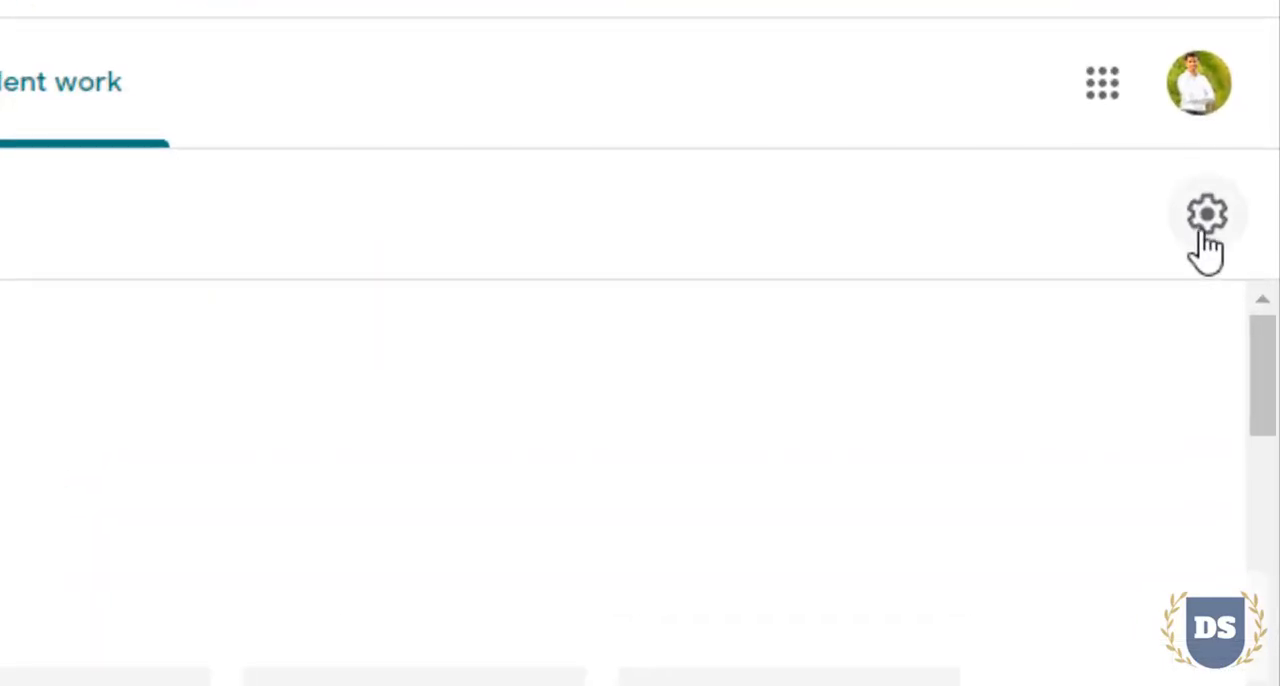
Copy all class grades to a new Google Sheets spreadsheet
{"action": "left_click", "coordinate": [1245, 189]}
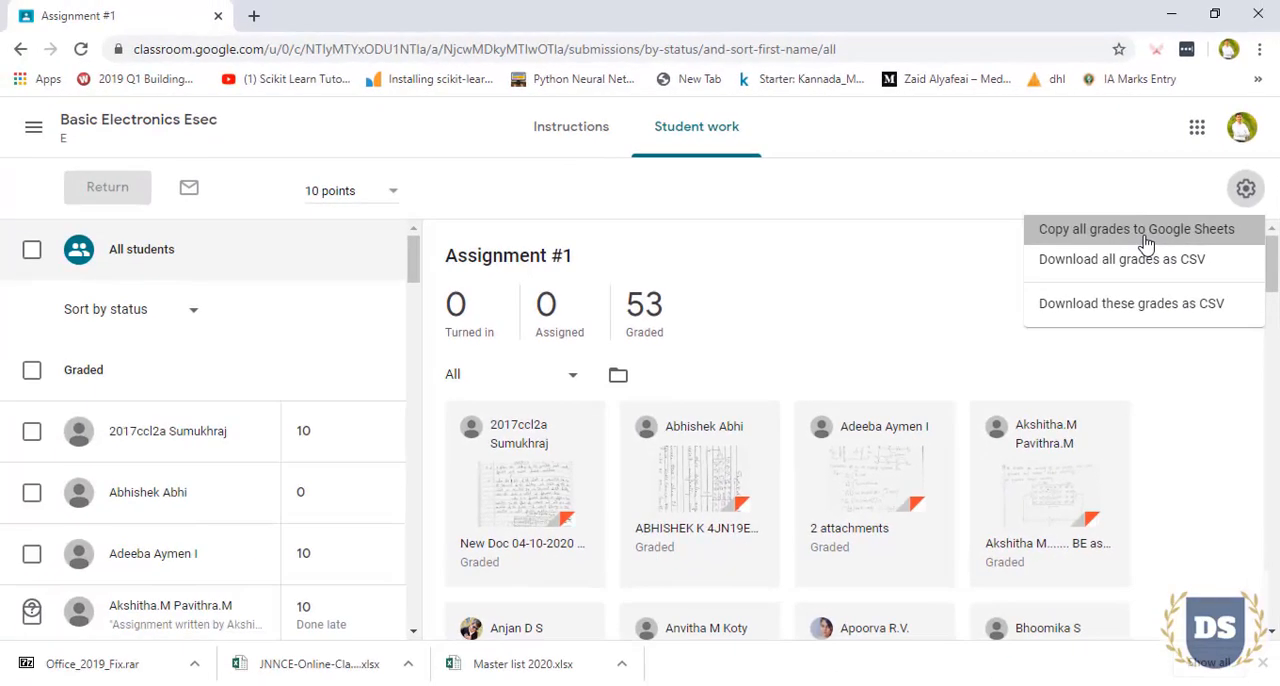
{"action": "left_click", "coordinate": [990, 305]}
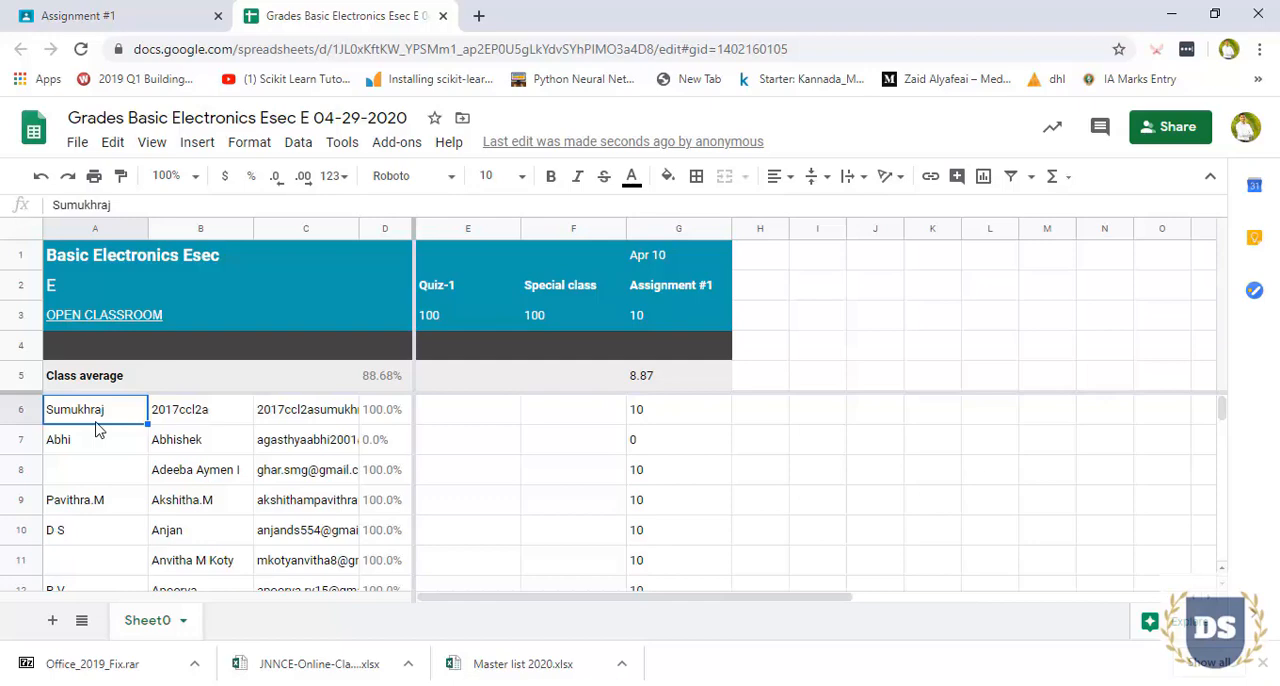
Look through the student rows, the Assignment #1 grades and the class average formula in the exported spreadsheet
{"action": "key", "text": "Down"}
{"action": "key", "text": "Down"}
{"action": "key", "text": "Down"}
{"action": "key", "text": "Down"}
{"action": "key", "text": "Down"}
{"action": "key", "text": "Down"}
{"action": "key", "text": "Down"}
{"action": "key", "text": "Down"}
{"action": "key", "text": "Down"}
{"action": "key", "text": "Down"}
{"action": "key", "text": "Down"}
{"action": "key", "text": "Down"}
{"action": "key", "text": "Down"}
{"action": "key", "text": "Down"}
{"action": "key", "text": "Down"}
{"action": "key", "text": "Down"}
{"action": "key", "text": "Down"}
{"action": "key", "text": "Down"}
{"action": "key", "text": "Down"}
{"action": "key", "text": "Down"}
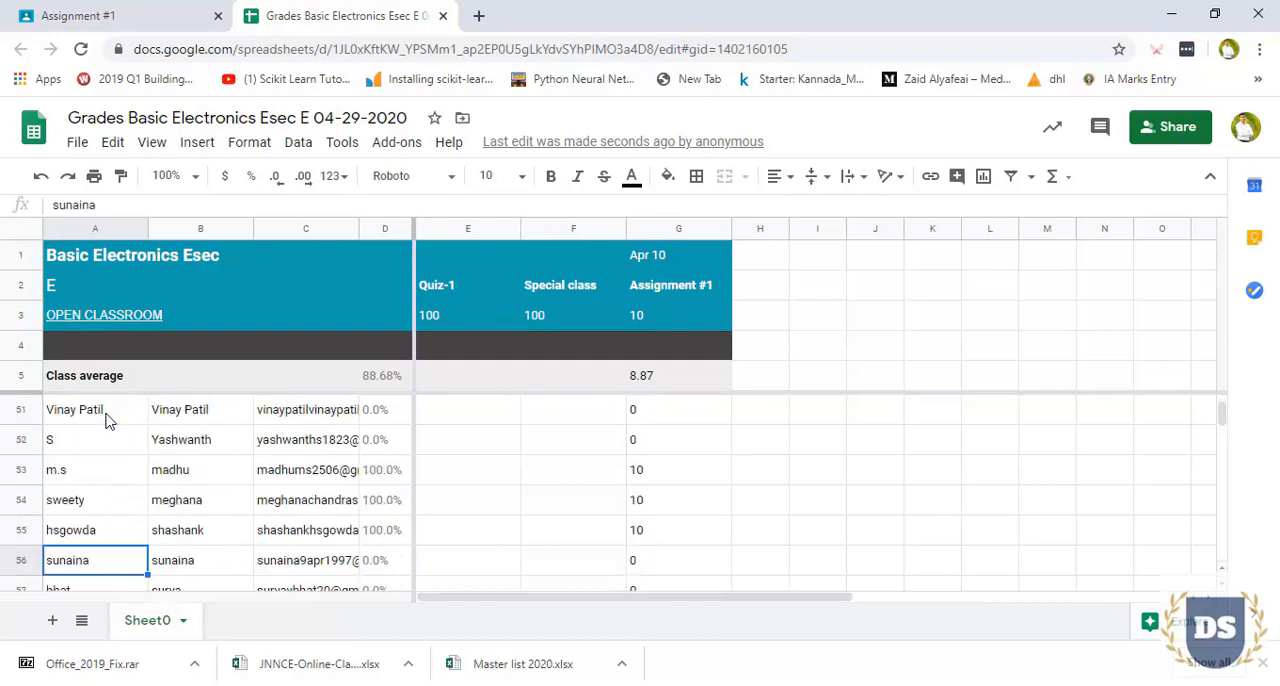
{"action": "key", "text": "Down"}
{"action": "key", "text": "Down"}
{"action": "key", "text": "Down"}
{"action": "key", "text": "Down"}
{"action": "key", "text": "Down"}
{"action": "key", "text": "Down"}
{"action": "key", "text": "Down"}
{"action": "key", "text": "Down"}
{"action": "key", "text": "Down"}
{"action": "key", "text": "Down"}
{"action": "key", "text": "Down"}
{"action": "key", "text": "Down"}
{"action": "key", "text": "Down"}
{"action": "key", "text": "Down"}
{"action": "key", "text": "Down"}
{"action": "key", "text": "ctrl+Home"}
{"action": "key", "text": "Down"}
{"action": "key", "text": "Down"}
{"action": "key", "text": "Down"}
{"action": "key", "text": "Down"}
{"action": "key", "text": "Down"}
{"action": "key", "text": "ctrl+Right"}
{"action": "key", "text": "ctrl+Right"}
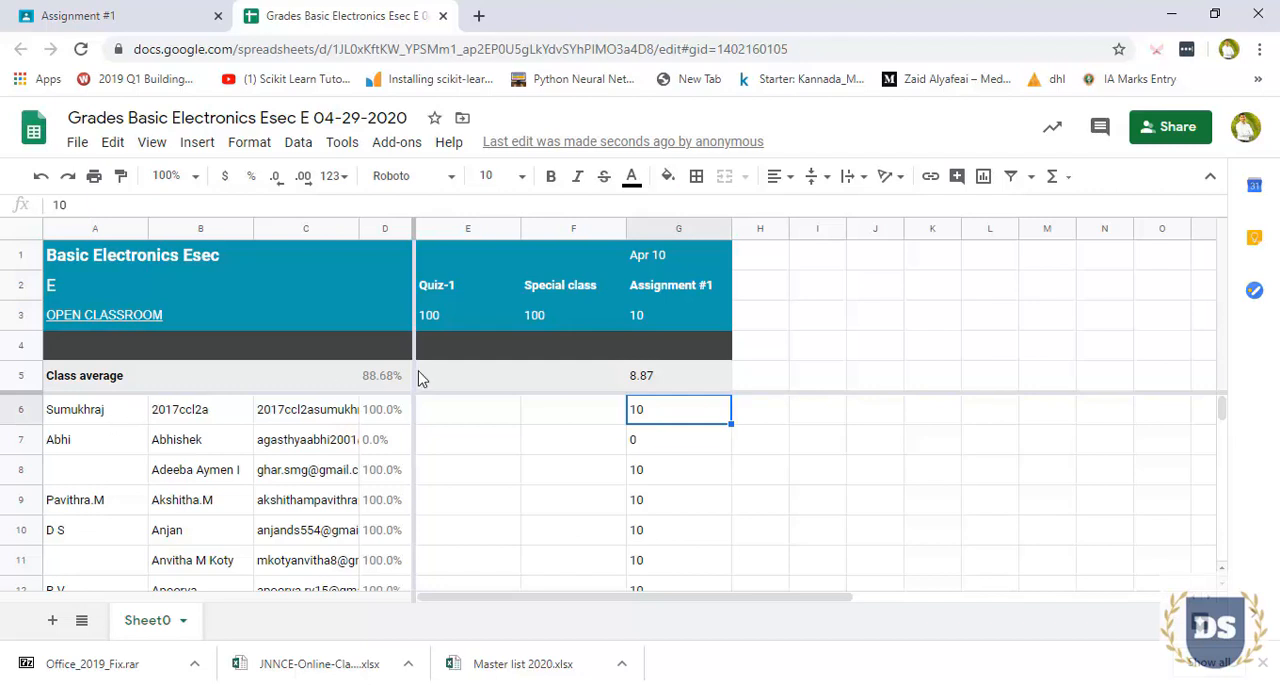
{"action": "key", "text": "Up"}
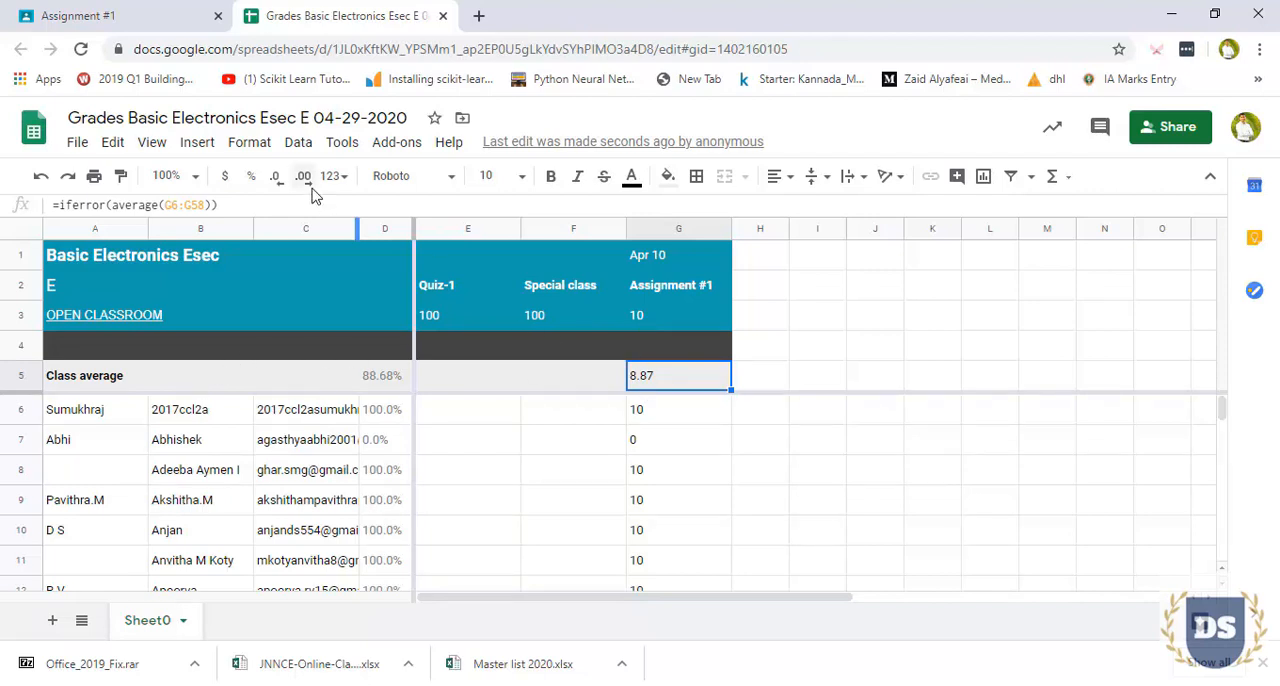
Rename the spreadsheet to "Assignment#1 Grades Basic Electronics Esec E 04-29-2020"
{"action": "left_click", "coordinate": [350, 117]}
{"action": "key", "text": "Home"}
{"action": "type", "text": "A"}
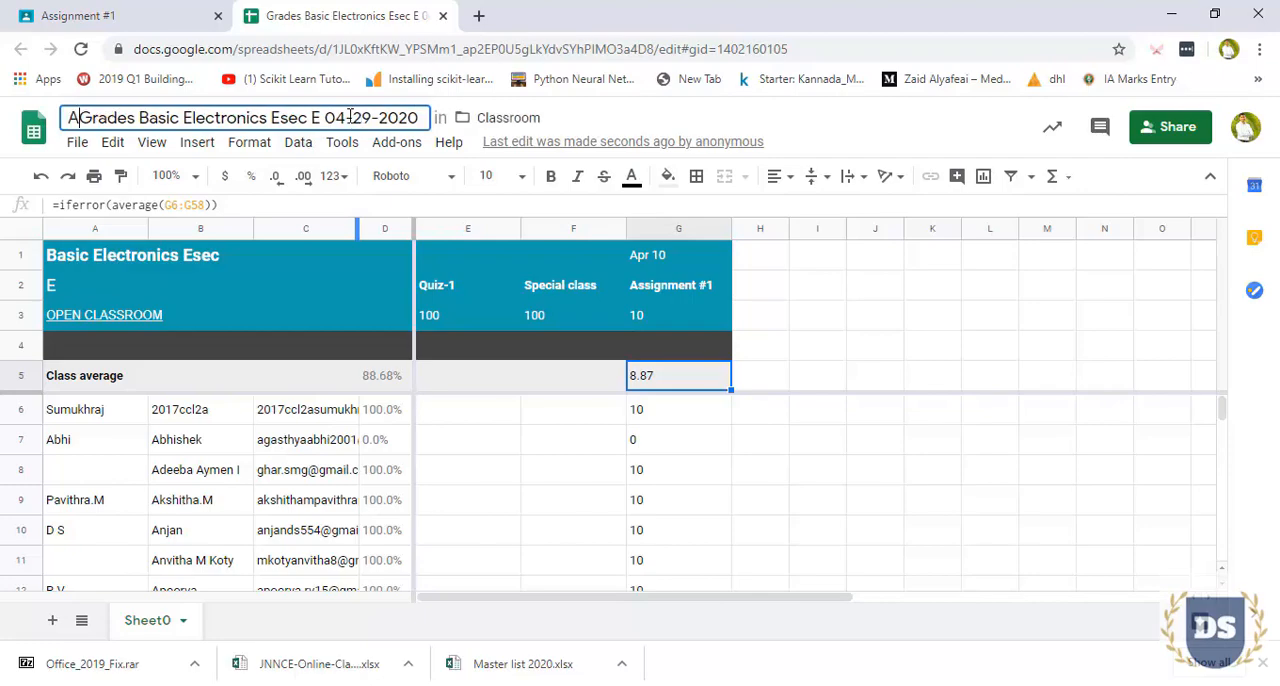
{"action": "type", "text": "ssignment#1"}
Download the grades spreadsheet as a Microsoft Excel (.xlsx) file
{"action": "left_click", "coordinate": [77, 142]}
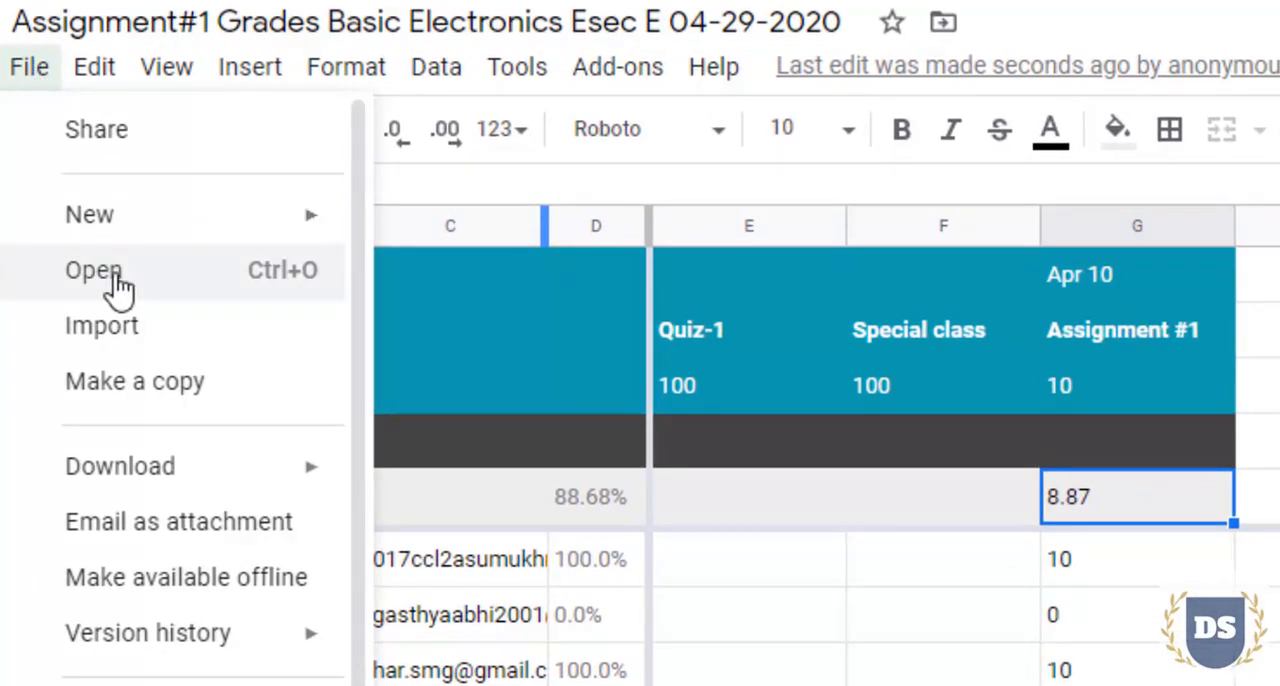
{"action": "mouse_move", "coordinate": [130, 466]}
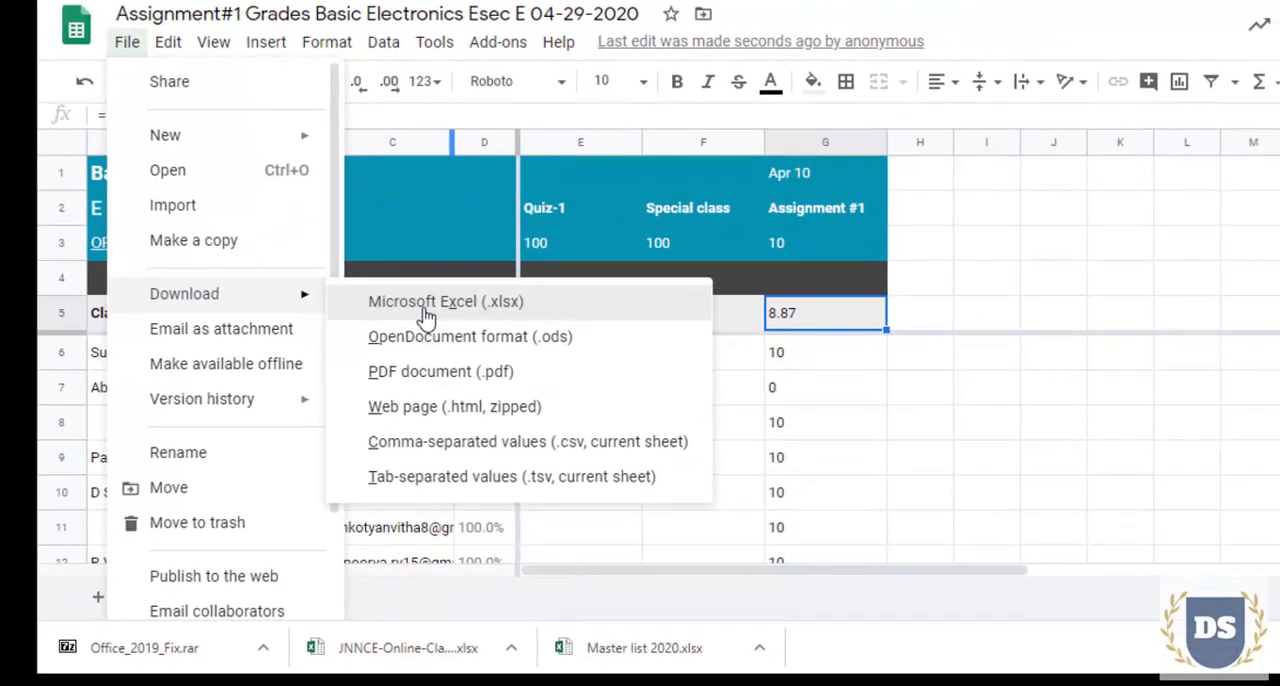
{"action": "left_click", "coordinate": [505, 480]}
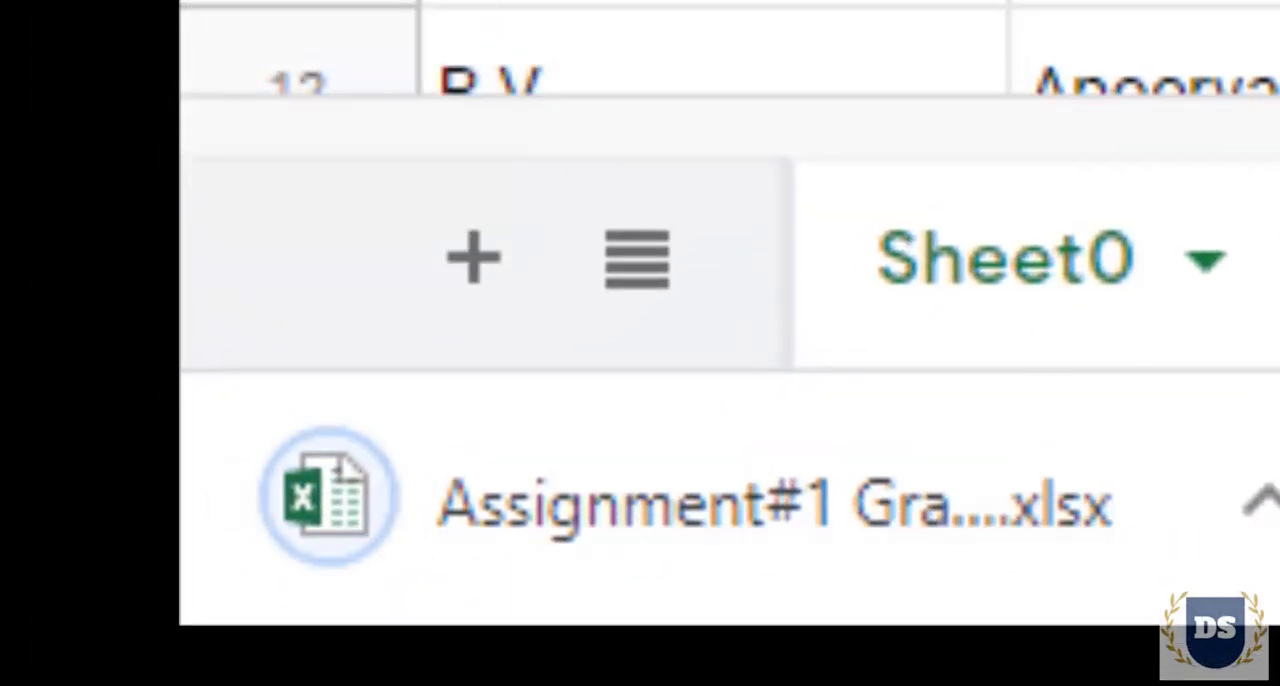
Open the downloaded Assignment#1 grades workbook in Excel, accept recovering its content, enable editing and dismiss the repairs report
{"action": "left_click", "coordinate": [1003, 528]}
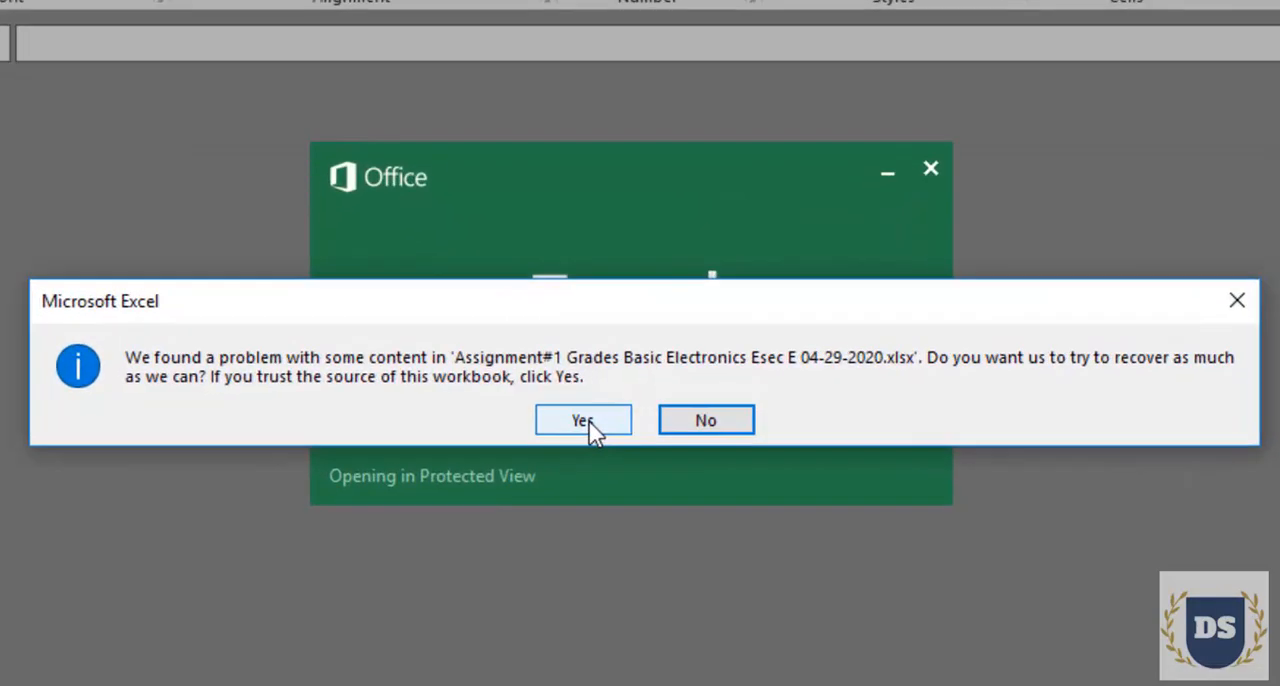
{"action": "left_click", "coordinate": [588, 421]}
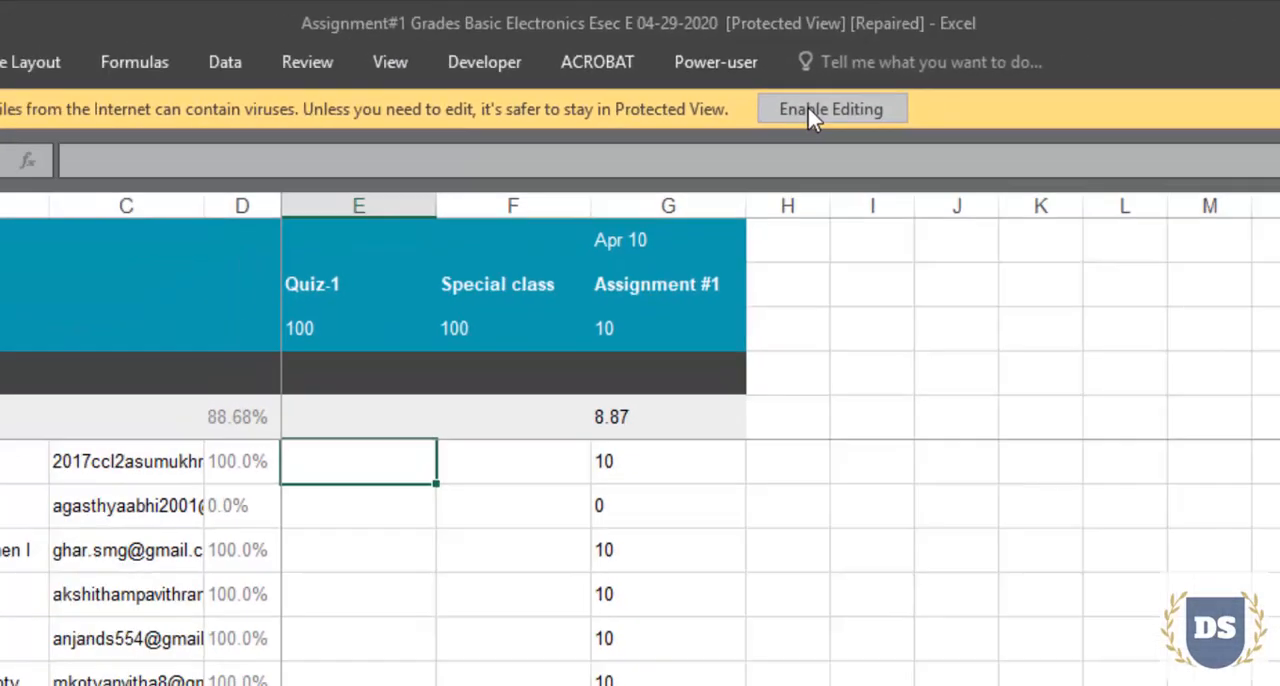
{"action": "left_click", "coordinate": [906, 175]}
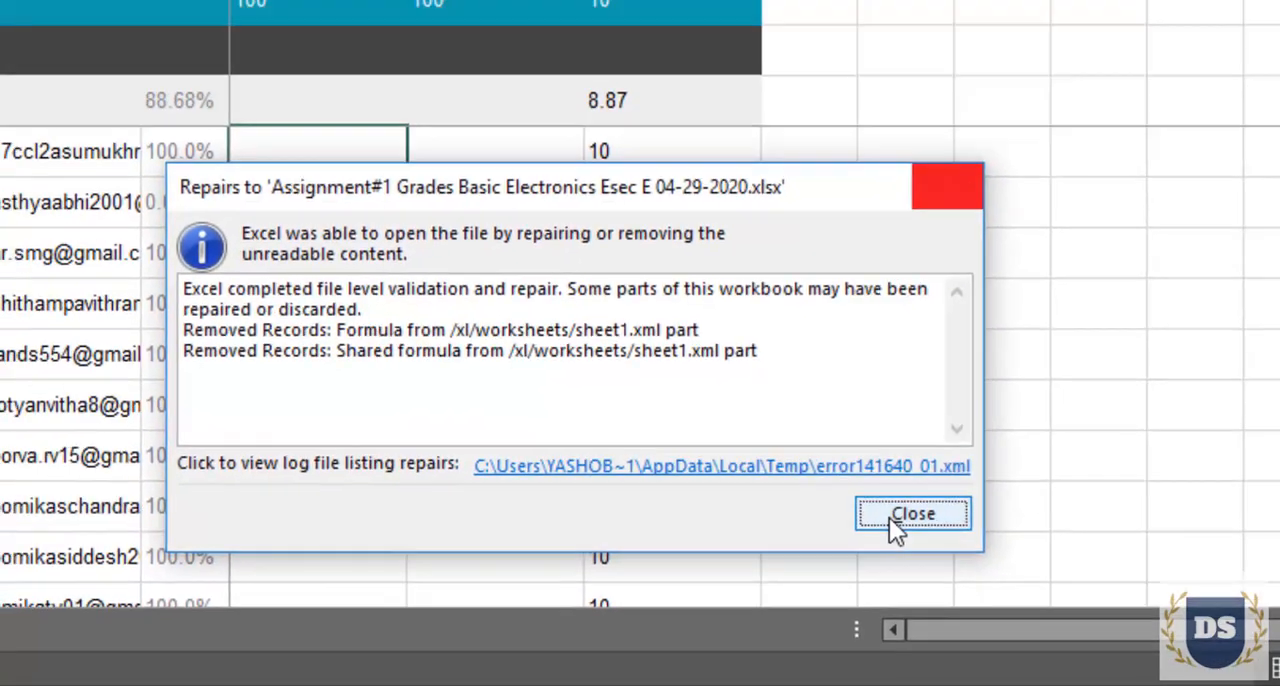
{"action": "left_click", "coordinate": [954, 475]}
Widen the e-mail column to fit its contents and check the first student's name, e-mail and Assignment #1 grade
{"action": "double_click", "coordinate": [343, 193]}
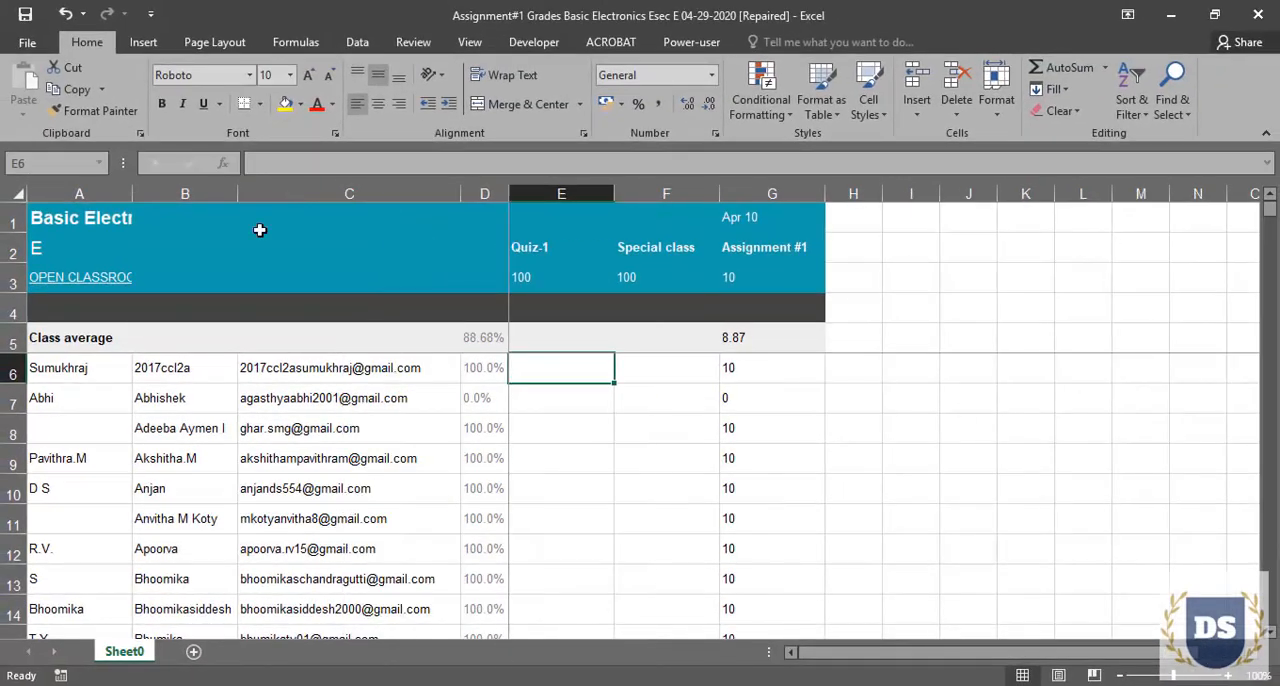
{"action": "left_click", "coordinate": [104, 364]}
{"action": "left_click", "coordinate": [270, 369]}
{"action": "left_click", "coordinate": [745, 369]}
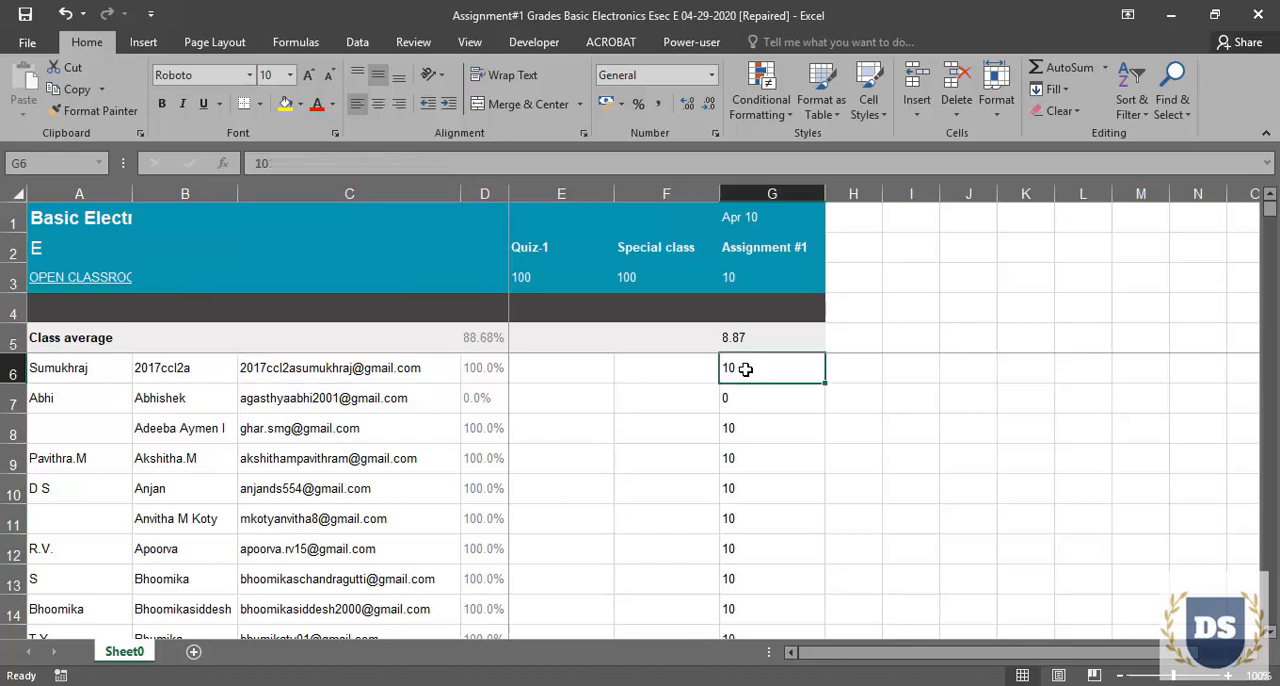